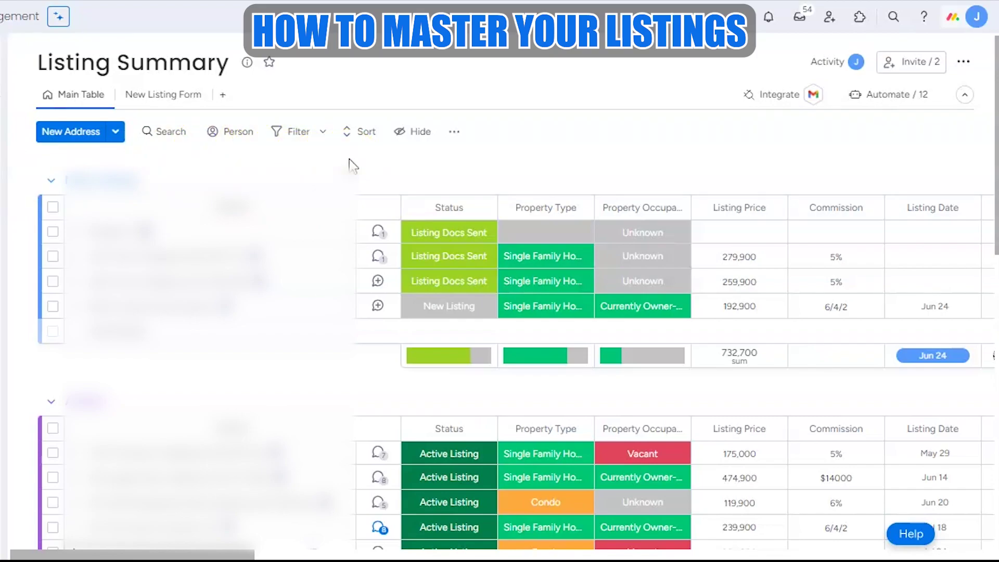
# Look through the listing groups on the Listing Summary board, from New Listing and Active down to Closed.
pyautogui.scroll(-2, 351, 165)
pyautogui.scroll(-5, 351, 172)
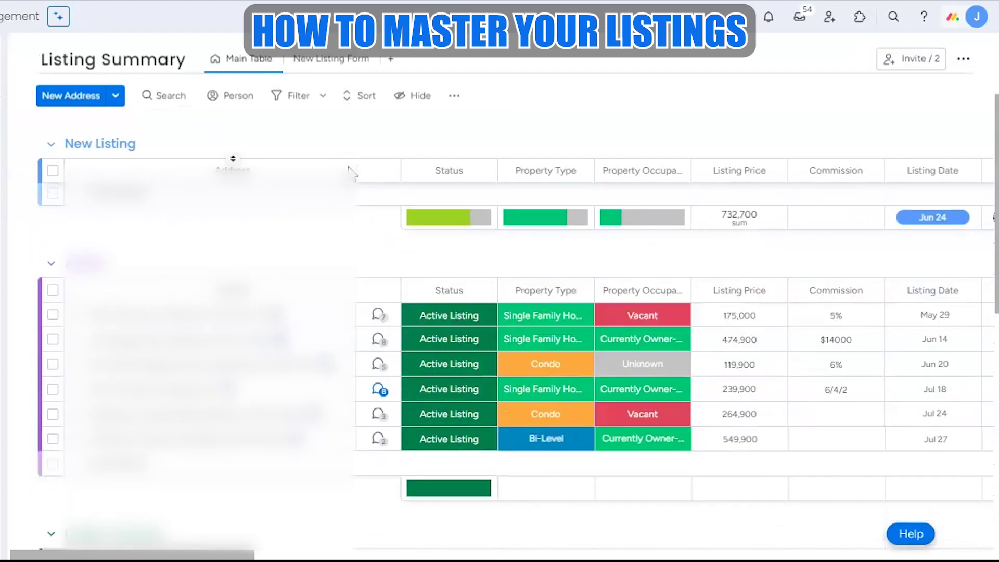
pyautogui.scroll(8, 351, 172)
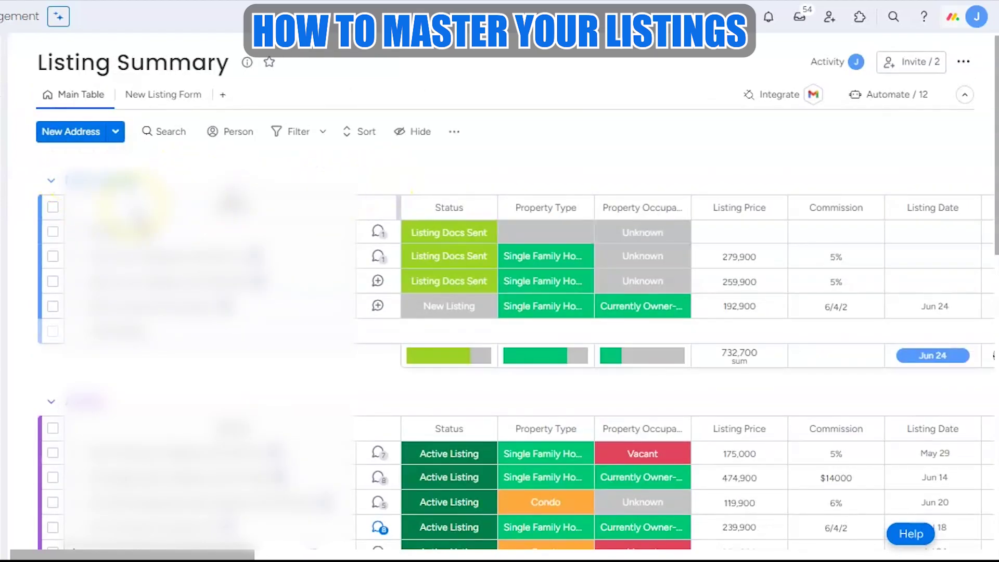
pyautogui.scroll(-3, 172, 213)
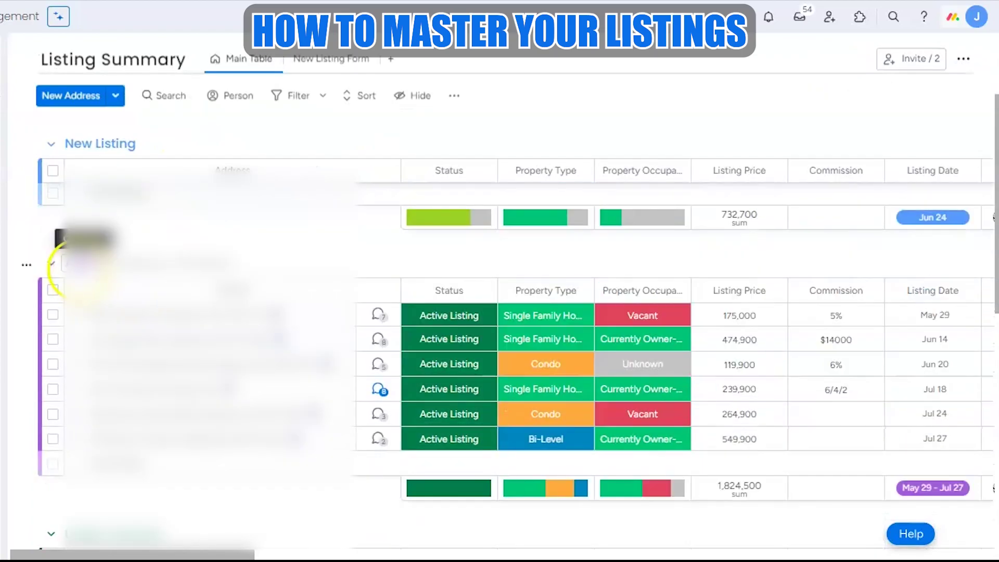
pyautogui.scroll(-3, 271, 261)
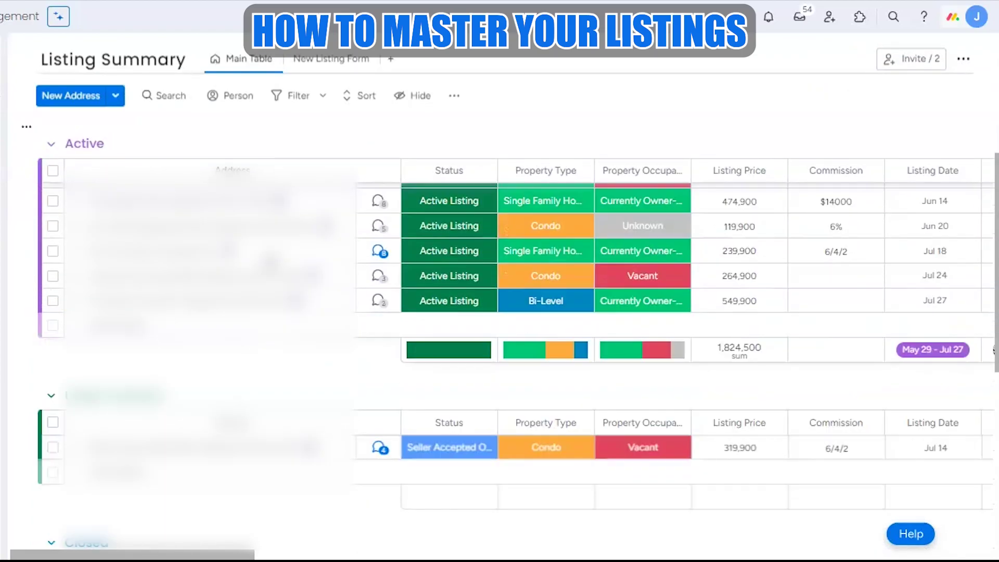
pyautogui.scroll(-2, 136, 317)
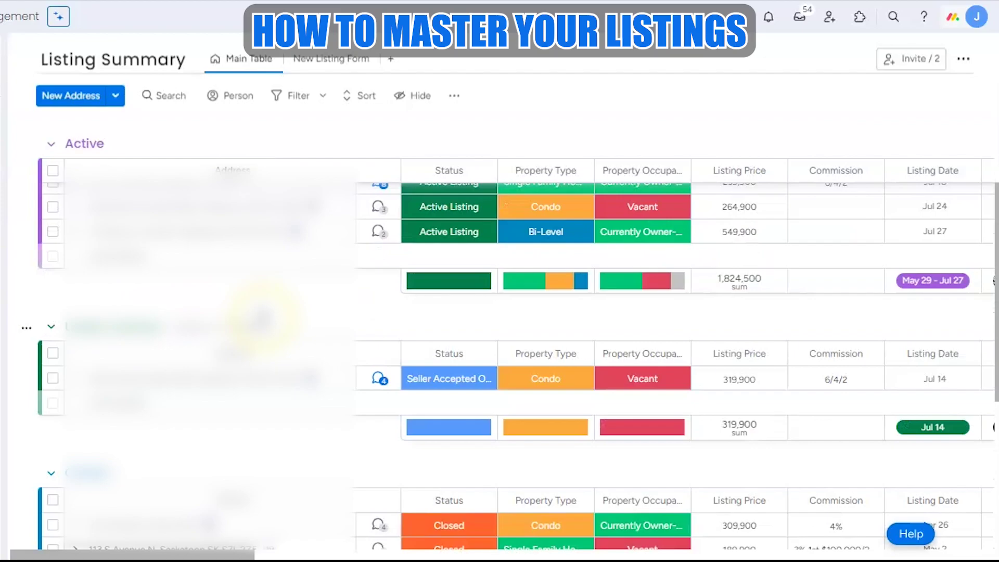
pyautogui.scroll(-3, 262, 317)
pyautogui.scroll(-2, 91, 419)
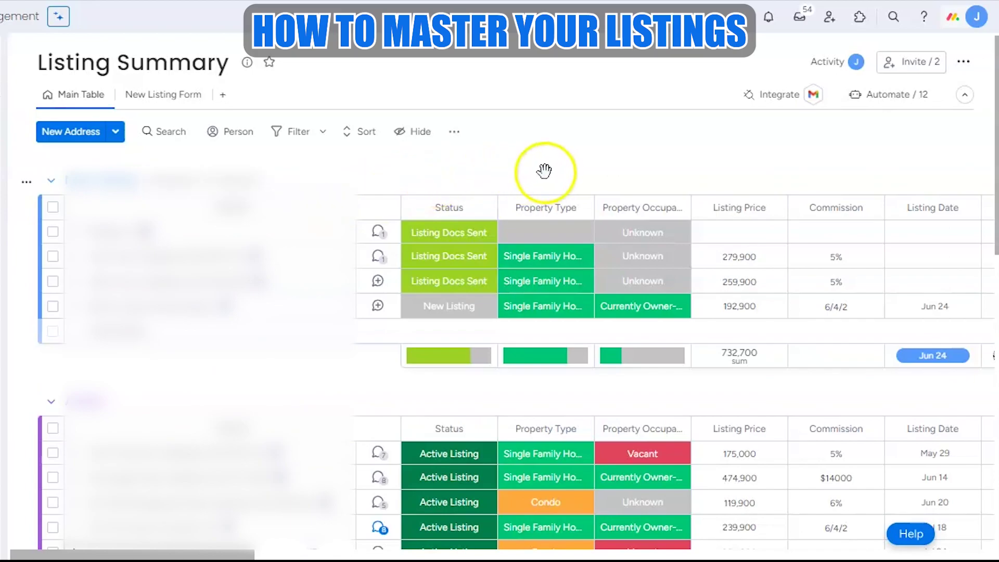
# Open the board's New Listing Form view and look over its fields.
pyautogui.click(146, 98)
pyautogui.scroll(-5, 534, 232)
pyautogui.scroll(10, 534, 232)
# Open the New Listing form's sharing options, copy the share link, and close the sharing window.
pyautogui.click(952, 133)
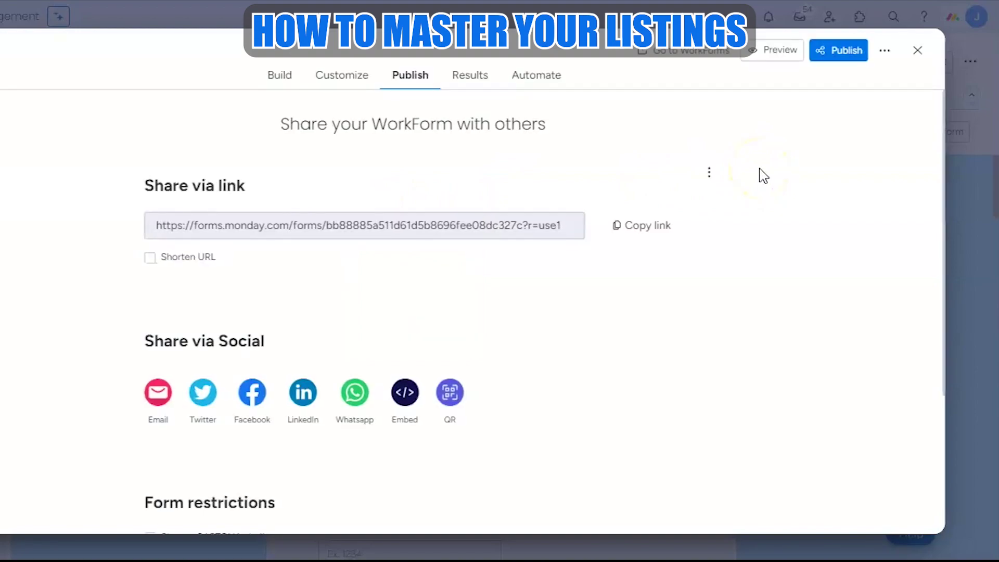
pyautogui.click(177, 227)
pyautogui.click(631, 233)
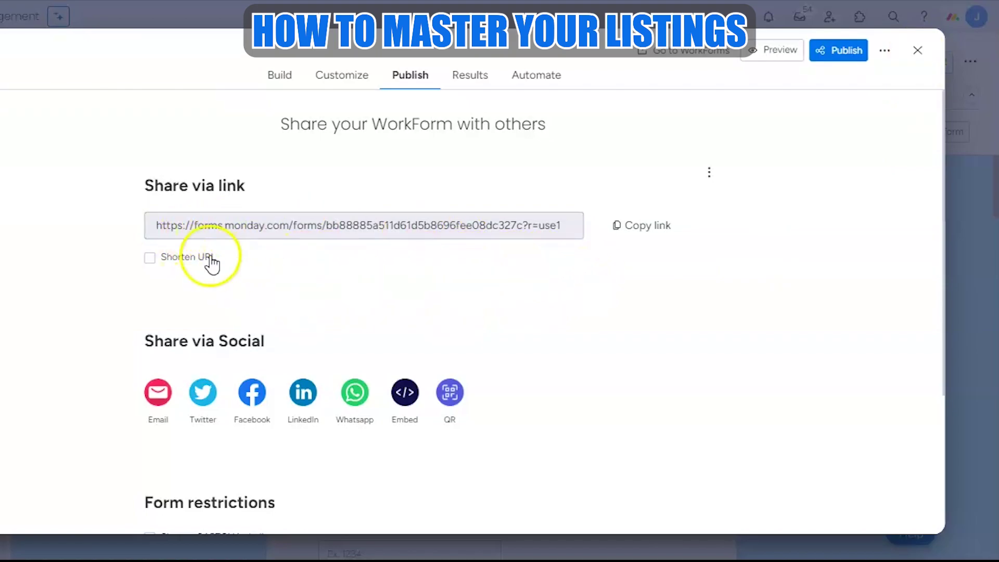
pyautogui.click(918, 50)
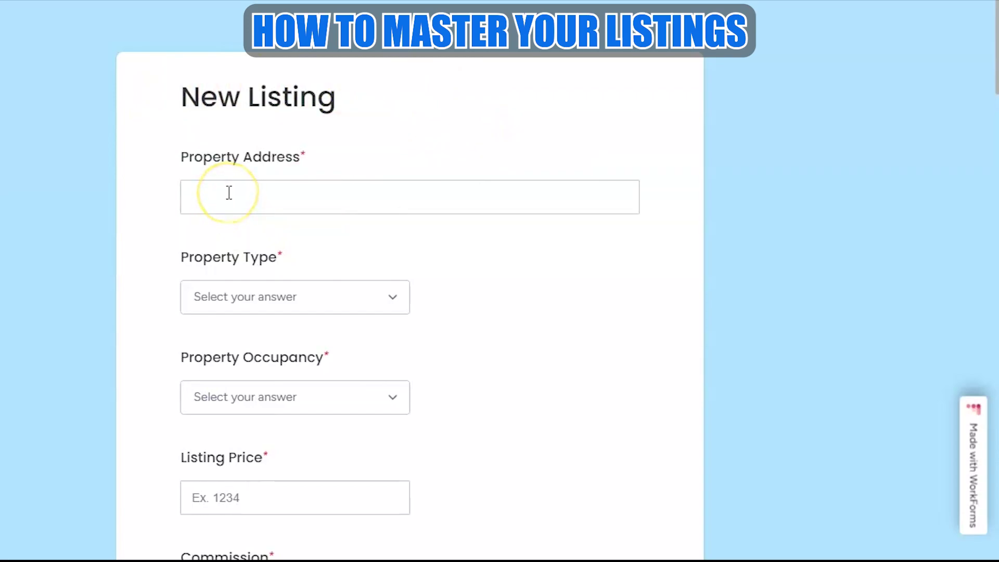
# Examine the shared New Listing form's fields from Property Address through the listing dates and lockbox details to Photos Status.
pyautogui.scroll(-2, 364, 186)
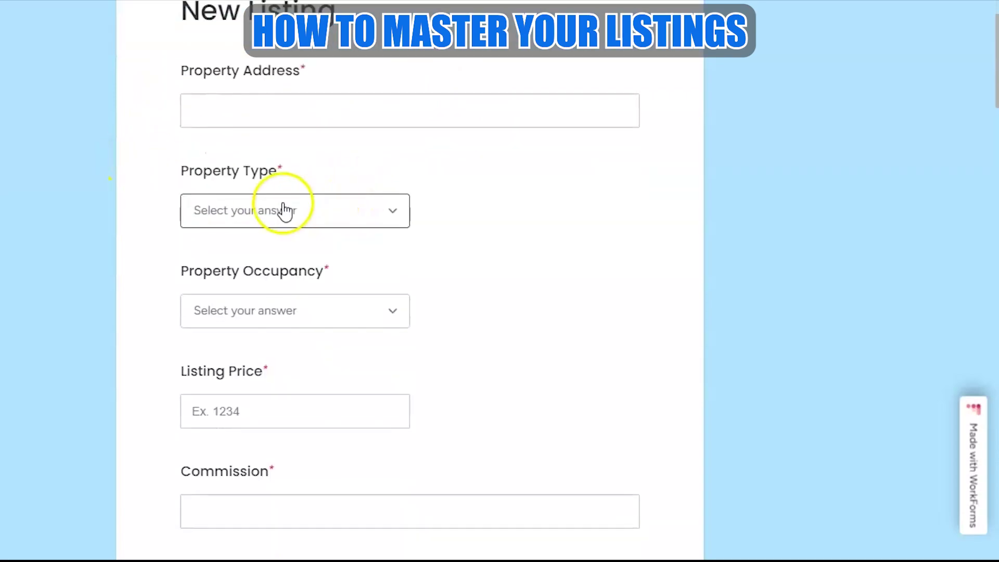
pyautogui.scroll(-4, 515, 220)
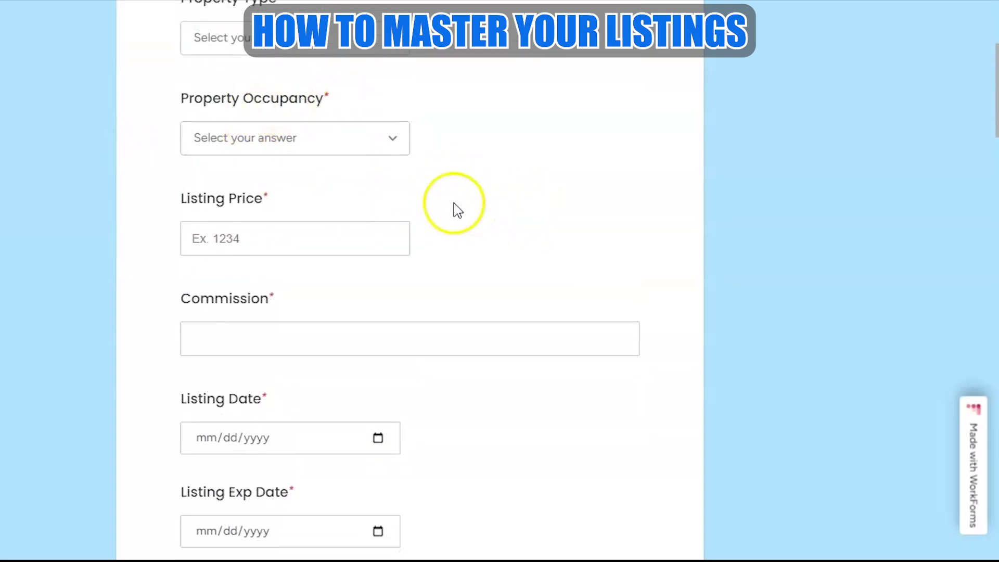
pyautogui.scroll(-2, 454, 210)
pyautogui.scroll(-2, 444, 167)
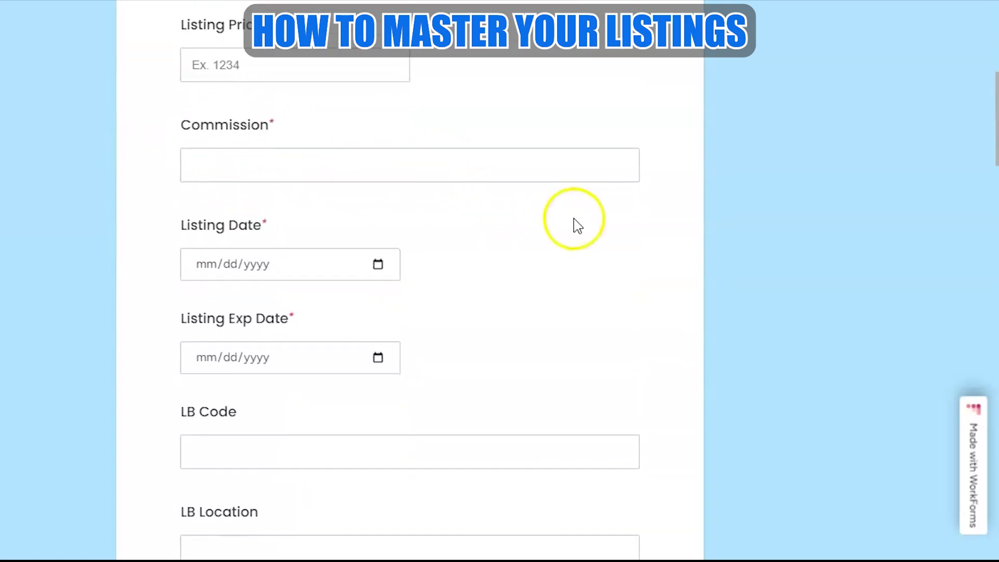
pyautogui.scroll(-2, 573, 225)
pyautogui.scroll(-2, 519, 252)
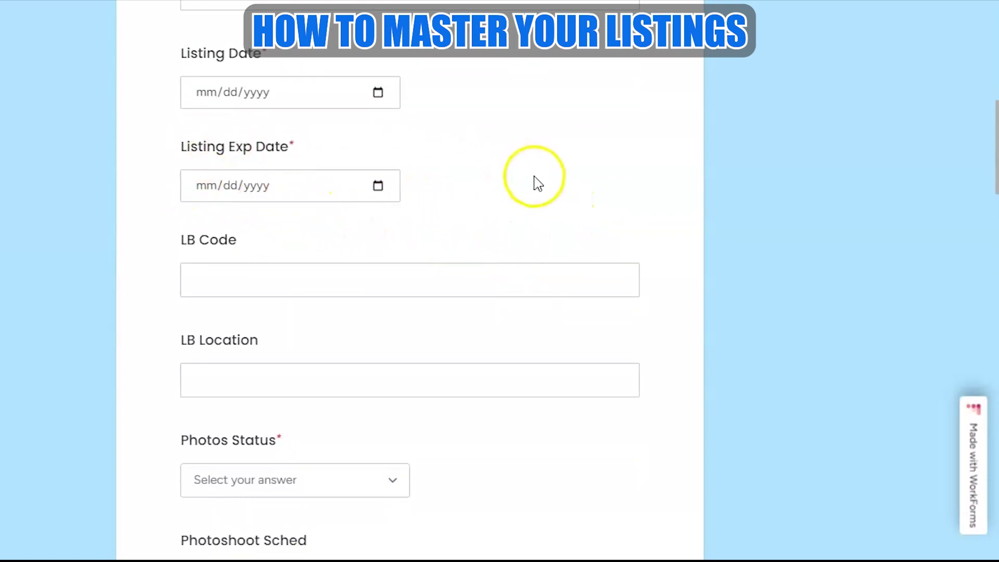
pyautogui.scroll(-2, 477, 207)
pyautogui.scroll(-4, 442, 250)
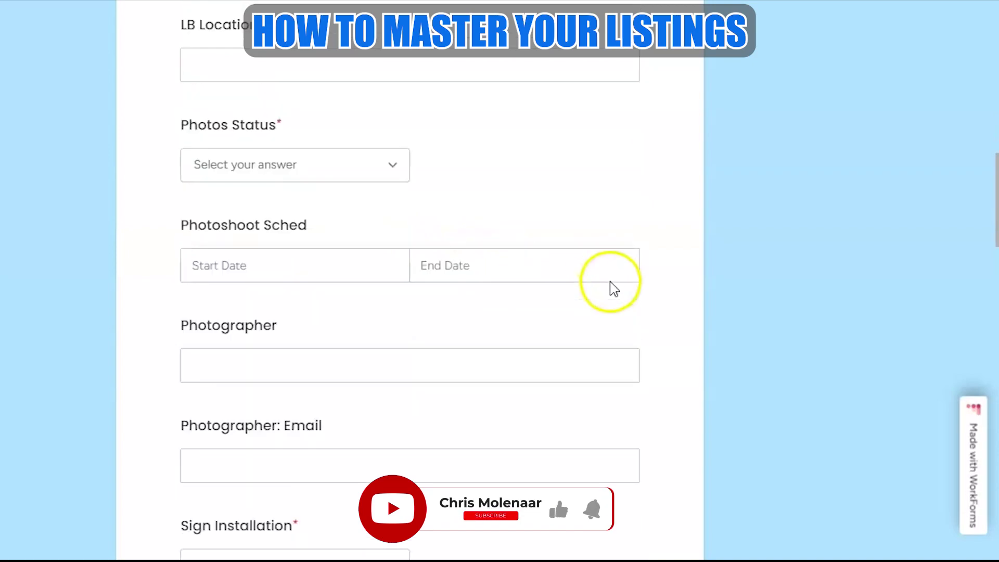
pyautogui.scroll(-2, 611, 287)
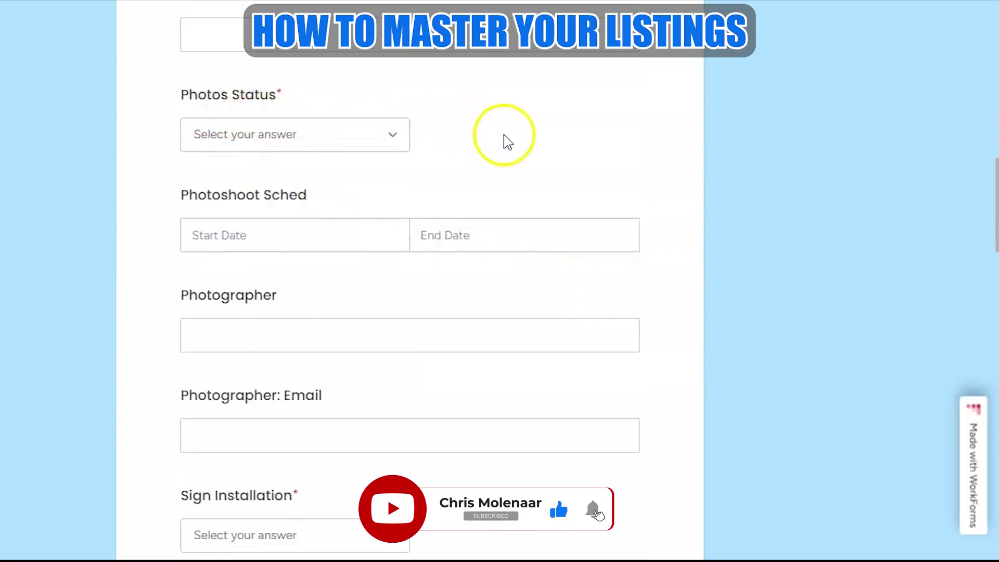
# Check the Photos Status choices without picking one, and review the photoshoot, photographer, sign installation and open house fields.
pyautogui.click(318, 137)
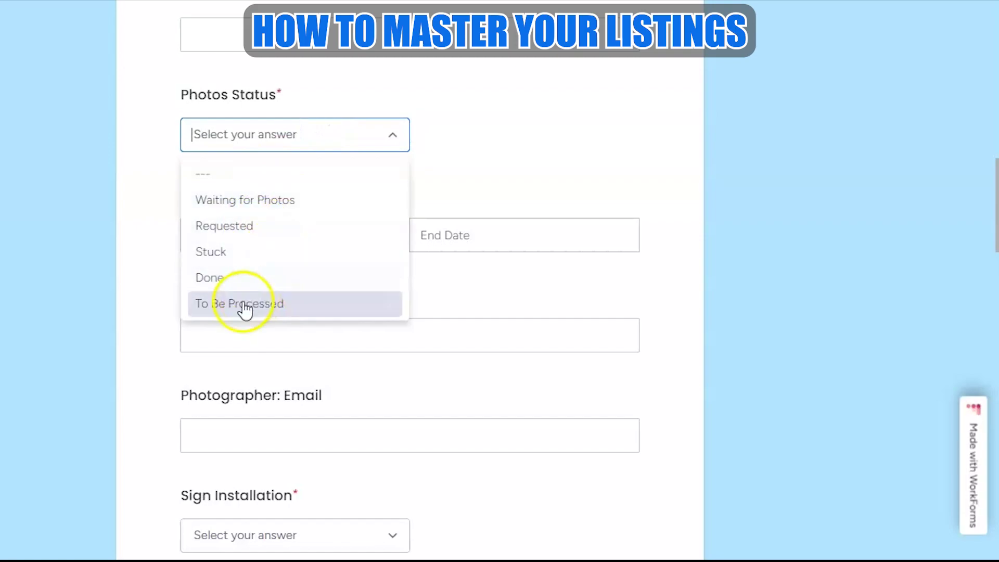
pyautogui.click(570, 142)
pyautogui.scroll(-2, 220, 165)
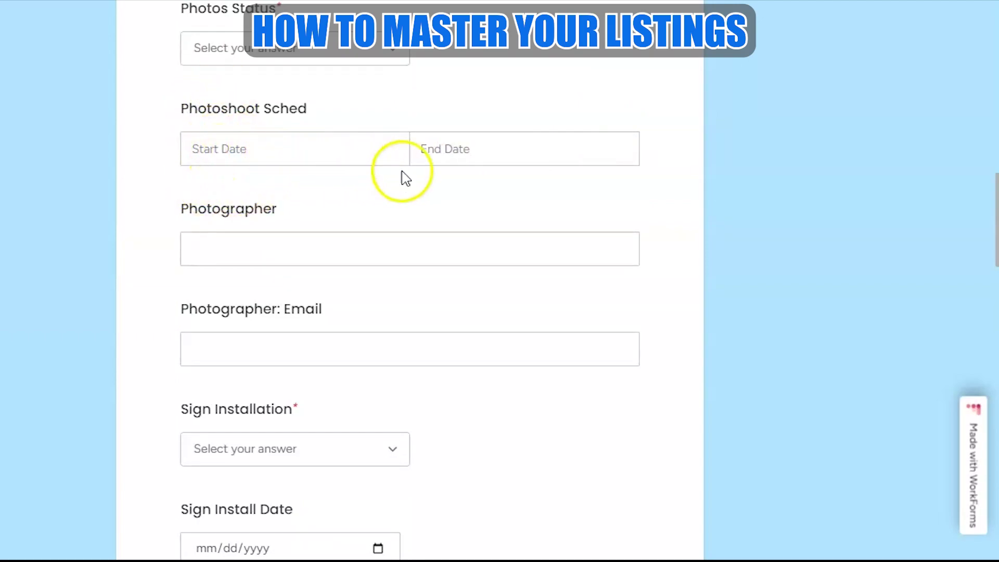
pyautogui.scroll(-2, 525, 173)
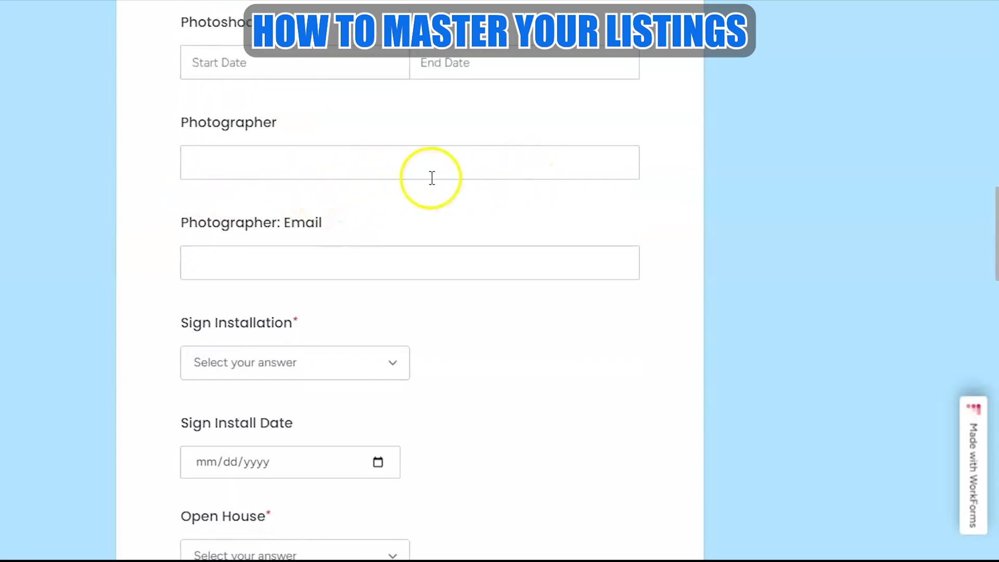
pyautogui.scroll(-4, 453, 231)
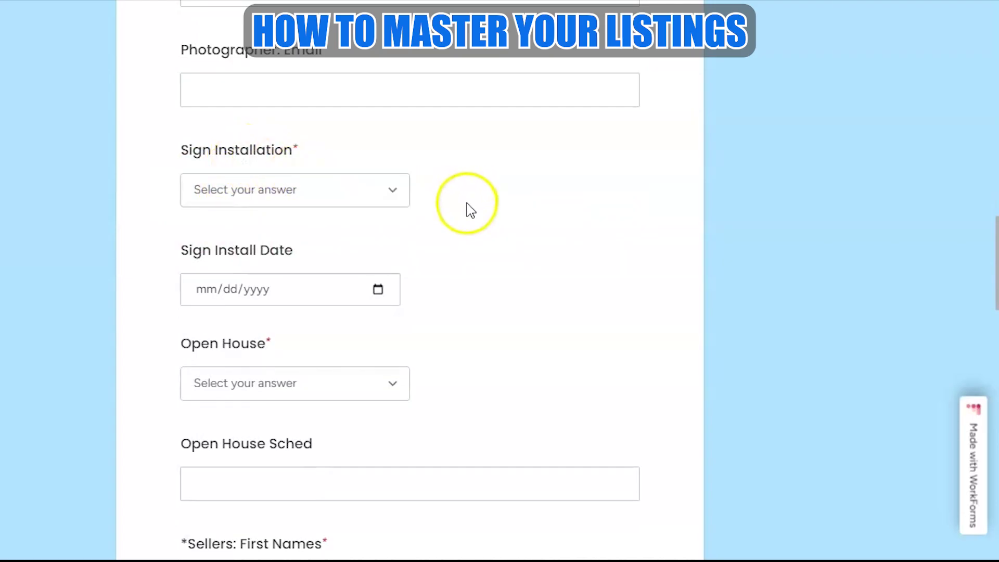
pyautogui.scroll(-6, 470, 208)
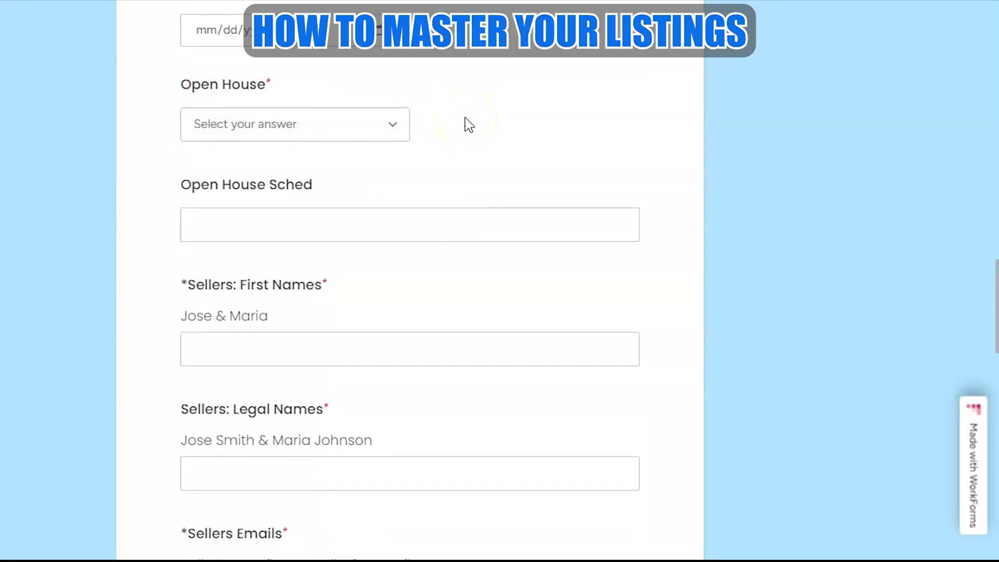
pyautogui.scroll(-4, 471, 125)
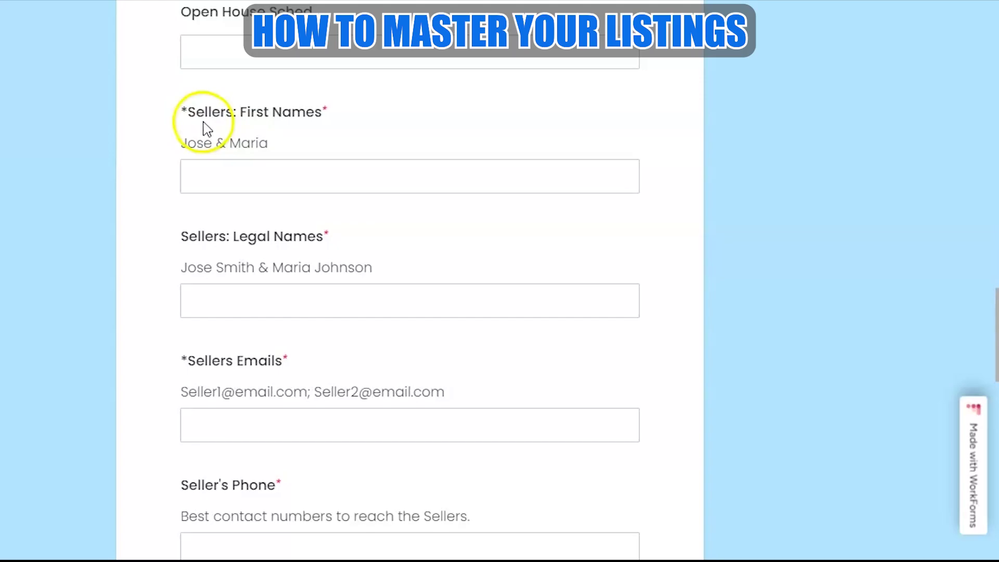
# Examine the form's seller fields for first names, legal names, emails and phone, including their helper text.
pyautogui.scroll(-2, 419, 187)
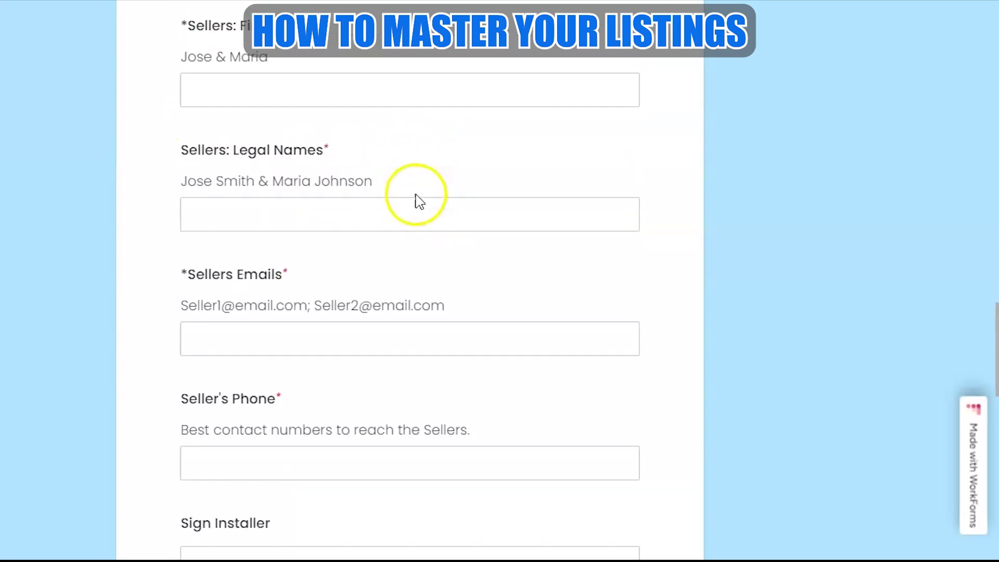
pyautogui.scroll(-2, 301, 187)
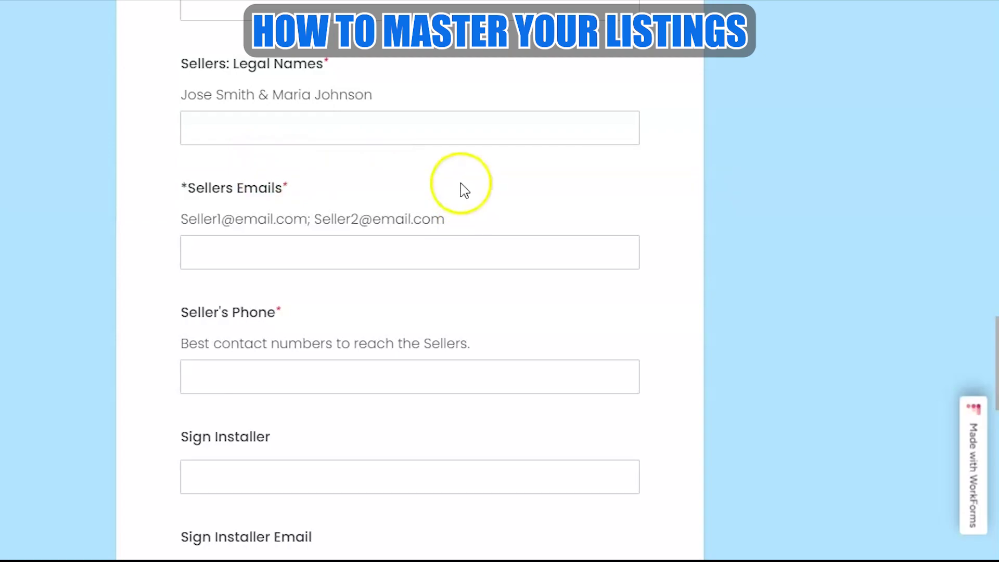
pyautogui.scroll(-2, 407, 161)
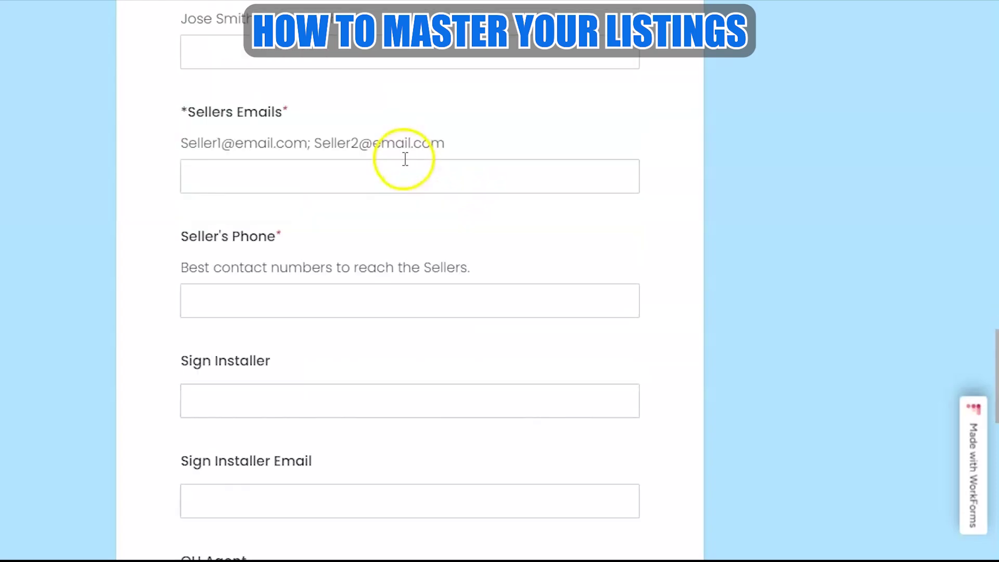
pyautogui.scroll(2, 413, 161)
pyautogui.scroll(-2, 403, 141)
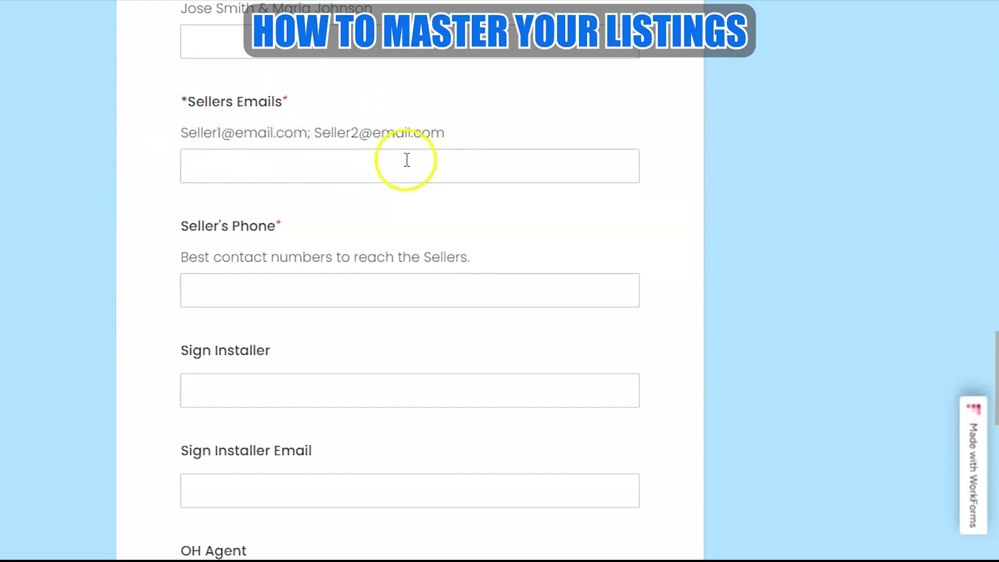
pyautogui.scroll(-2, 406, 167)
pyautogui.scroll(2, 405, 168)
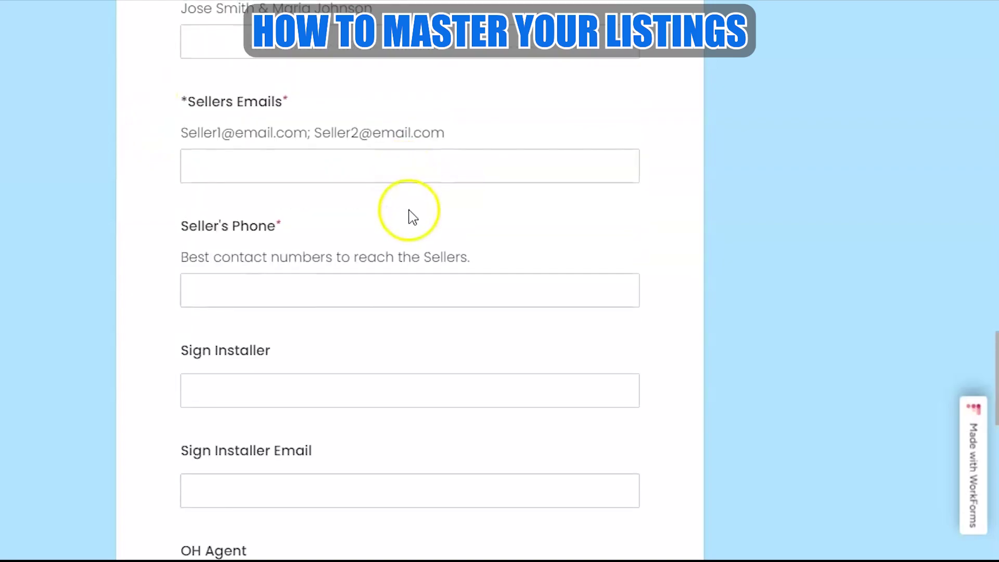
pyautogui.scroll(-2, 409, 215)
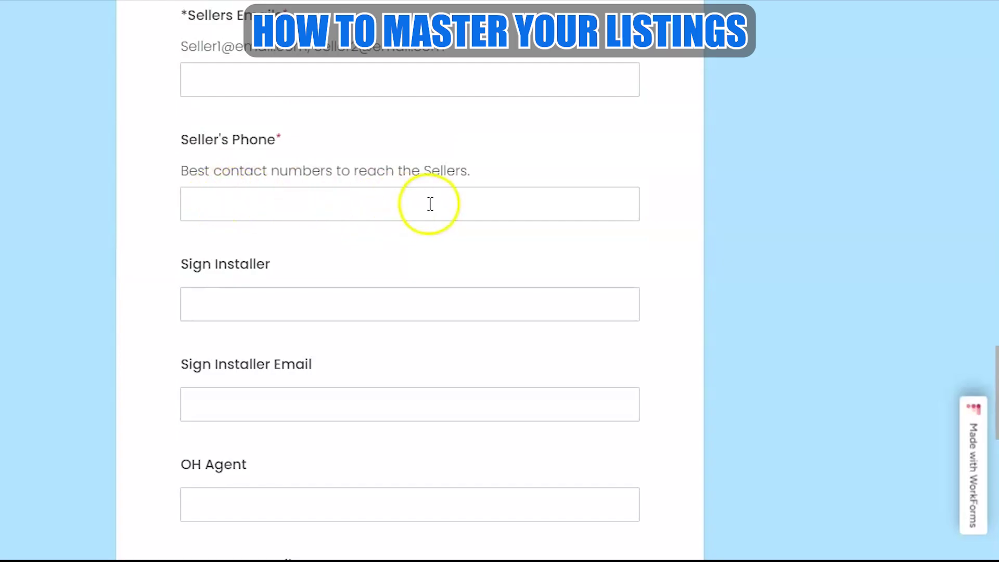
# Review the form's remaining fields: sign installer, OH agent, listing agent email, file upload and Special Notes.
pyautogui.scroll(-6, 429, 208)
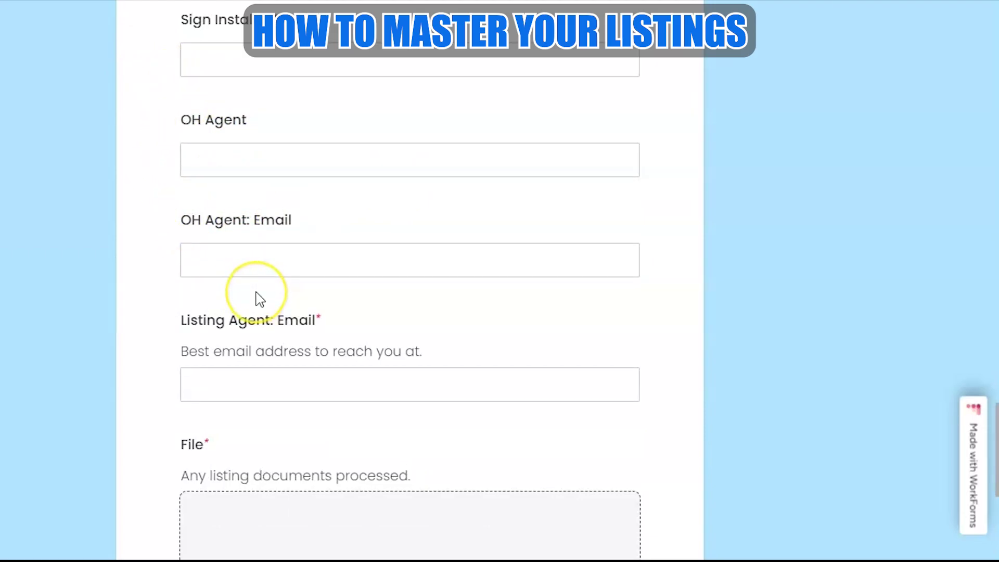
pyautogui.scroll(2, 256, 296)
pyautogui.scroll(-6, 257, 296)
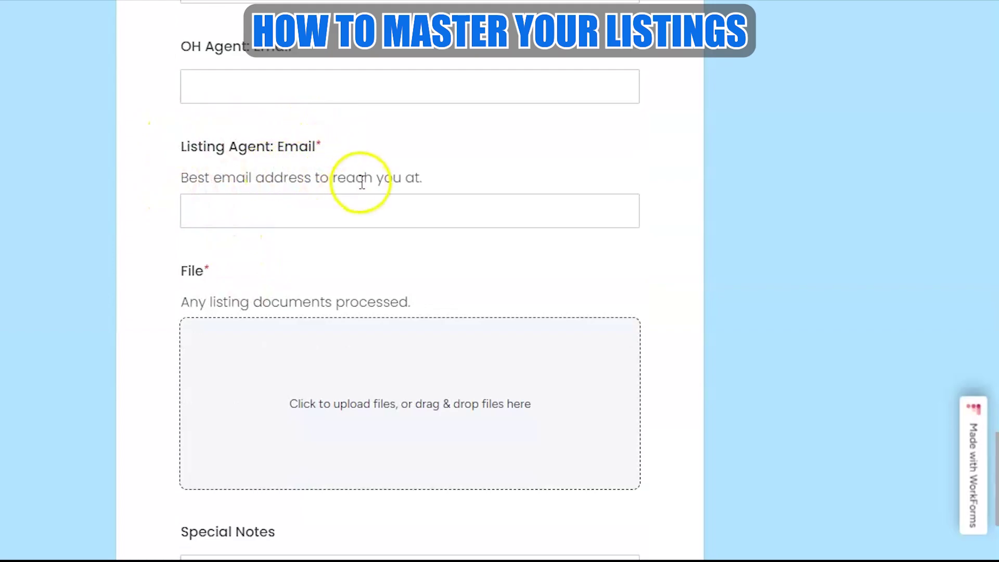
pyautogui.scroll(-3, 348, 184)
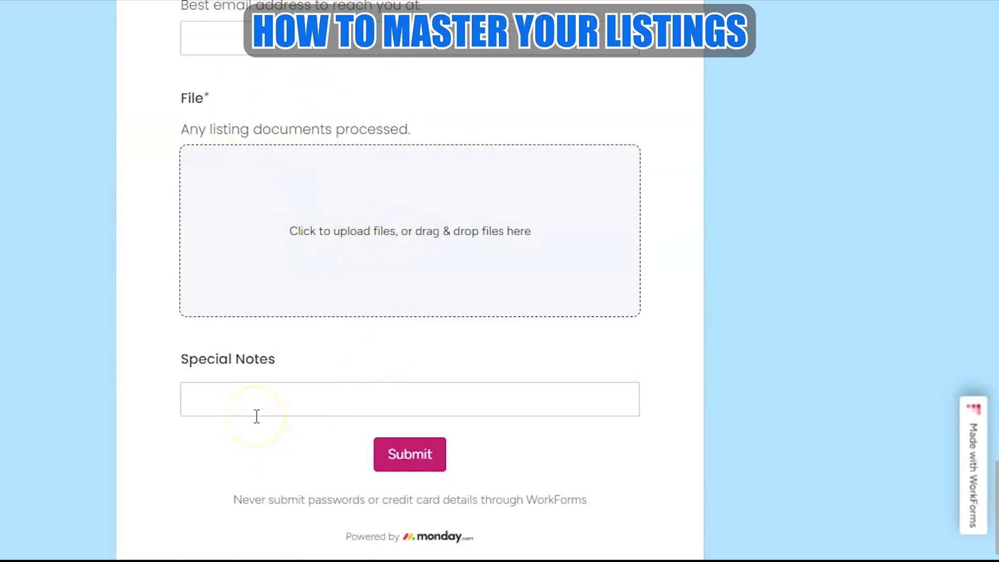
pyautogui.click(551, 408)
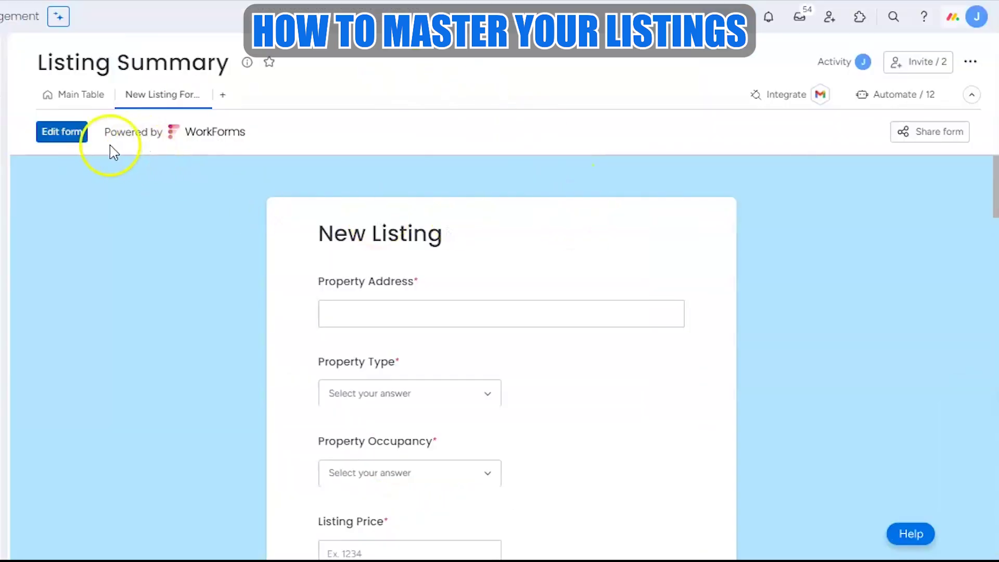
# Return to the board's Main Table and expand the subitems of the 192,900 listing in the New Listing group to review its task checklist.
pyautogui.click(68, 94)
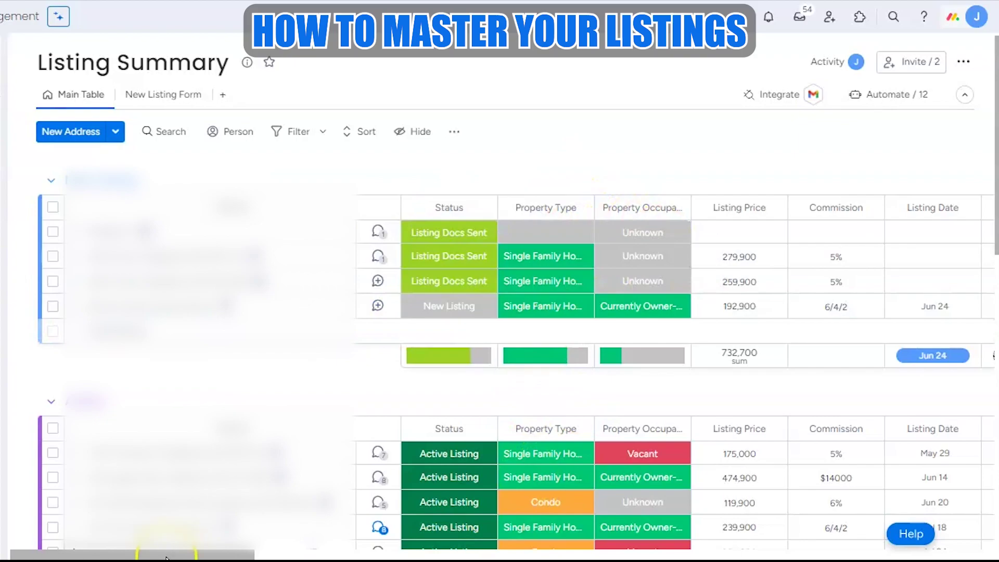
pyautogui.moveTo(172, 555)
pyautogui.mouseDown()
pyautogui.moveTo(313, 556)
pyautogui.moveTo(172, 556)
pyautogui.mouseUp()
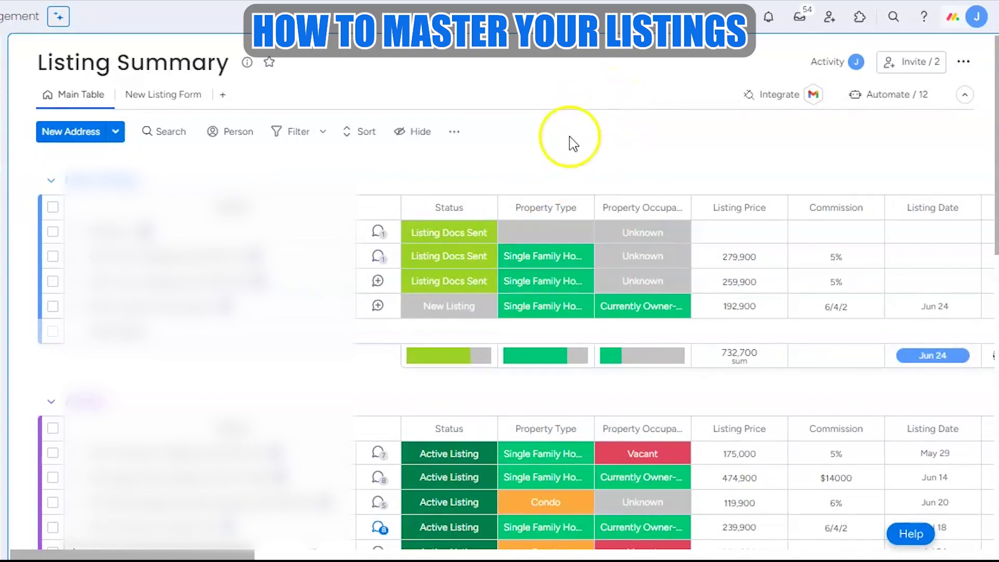
pyautogui.click(79, 307)
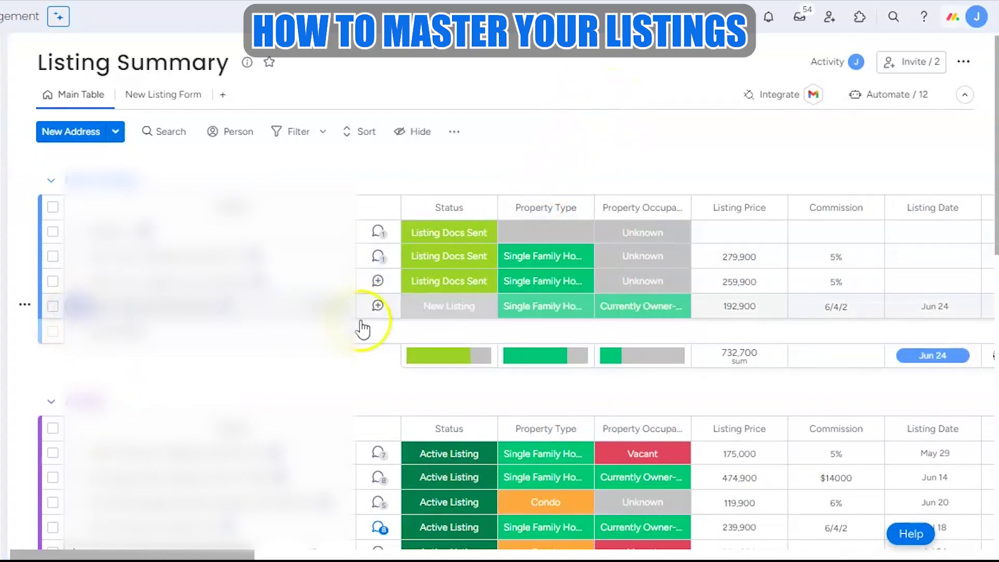
pyautogui.scroll(-2, 567, 304)
pyautogui.scroll(-4, 572, 307)
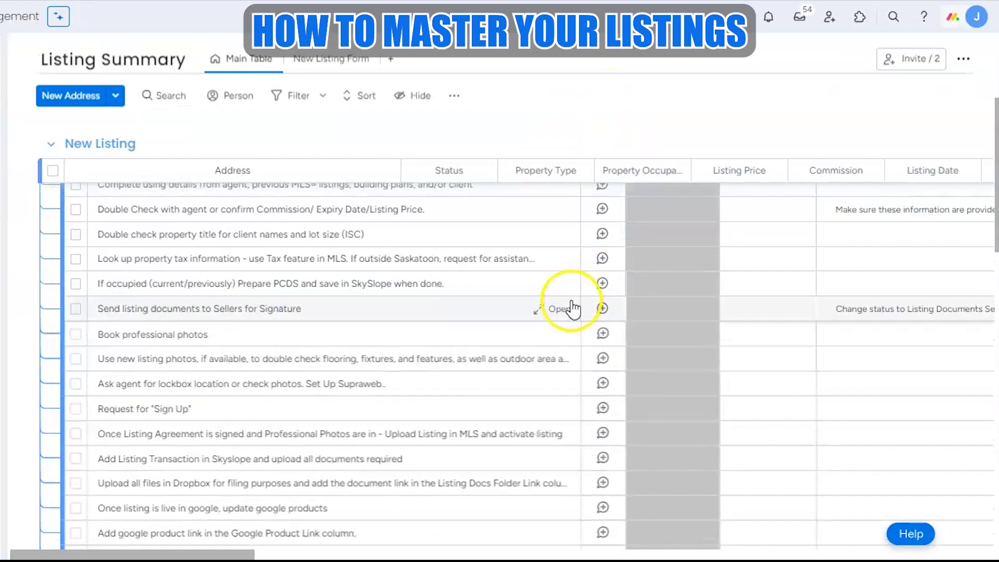
# Review the 192,900 listing's task checklist, from preparing paperwork through checking commission, title and tax information to later marketing tasks.
pyautogui.scroll(1, 636, 333)
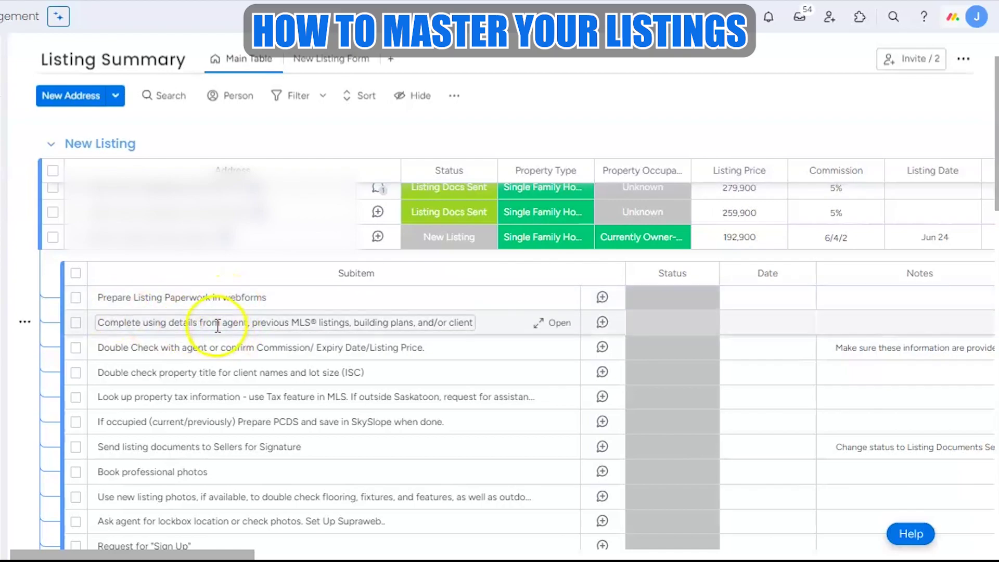
pyautogui.scroll(-2, 217, 339)
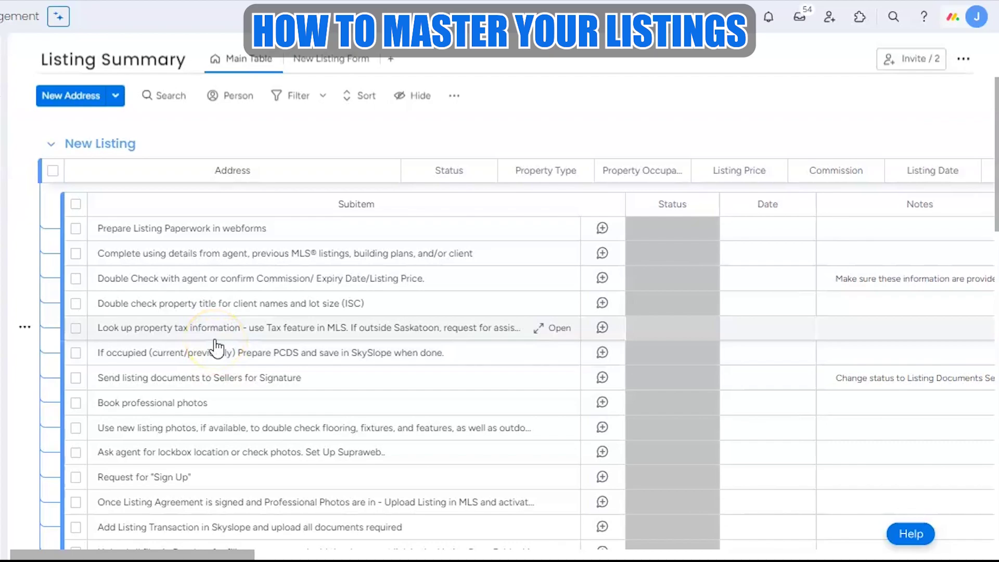
pyautogui.scroll(4, 217, 348)
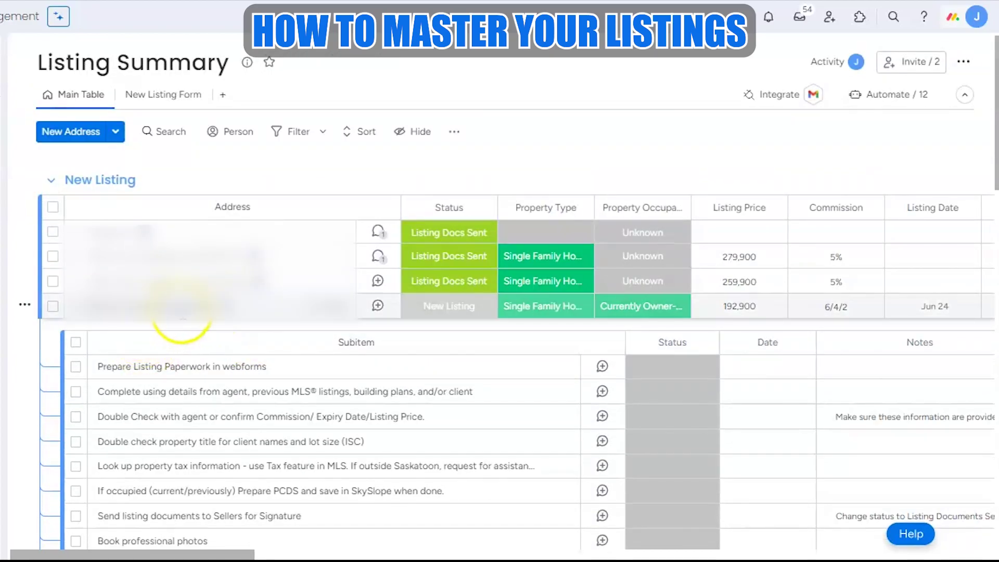
pyautogui.scroll(-2, 189, 328)
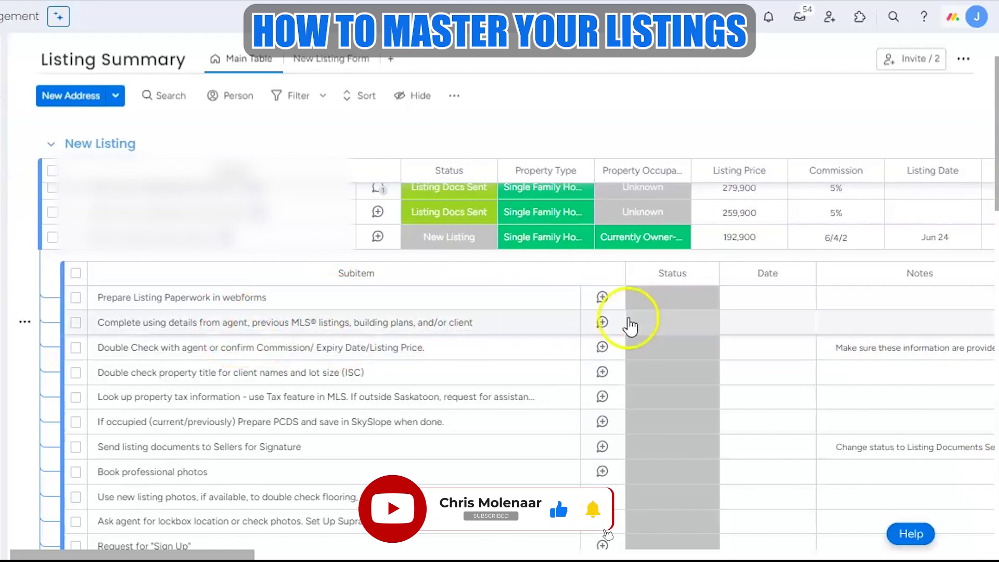
pyautogui.scroll(-2, 614, 323)
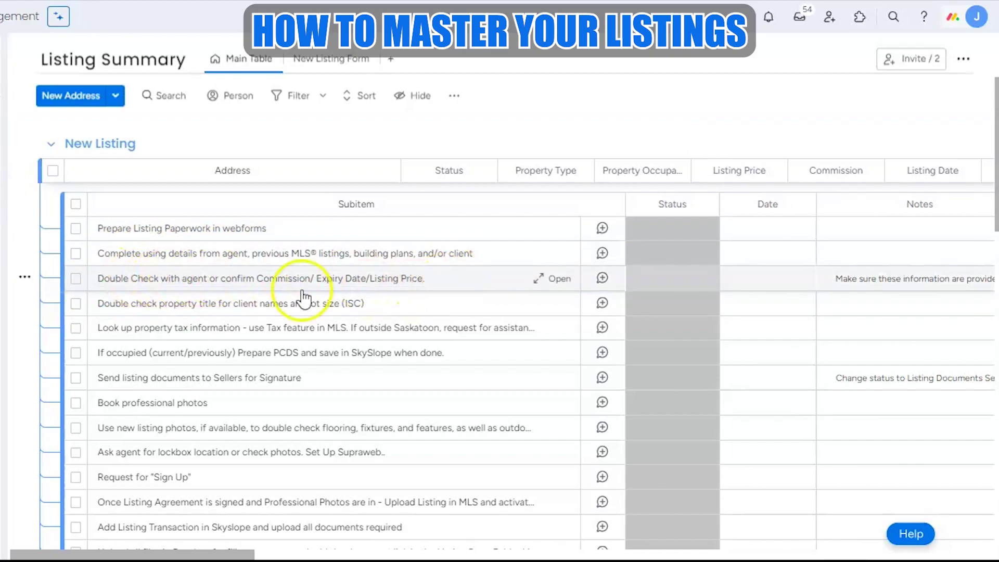
pyautogui.scroll(3, 73, 334)
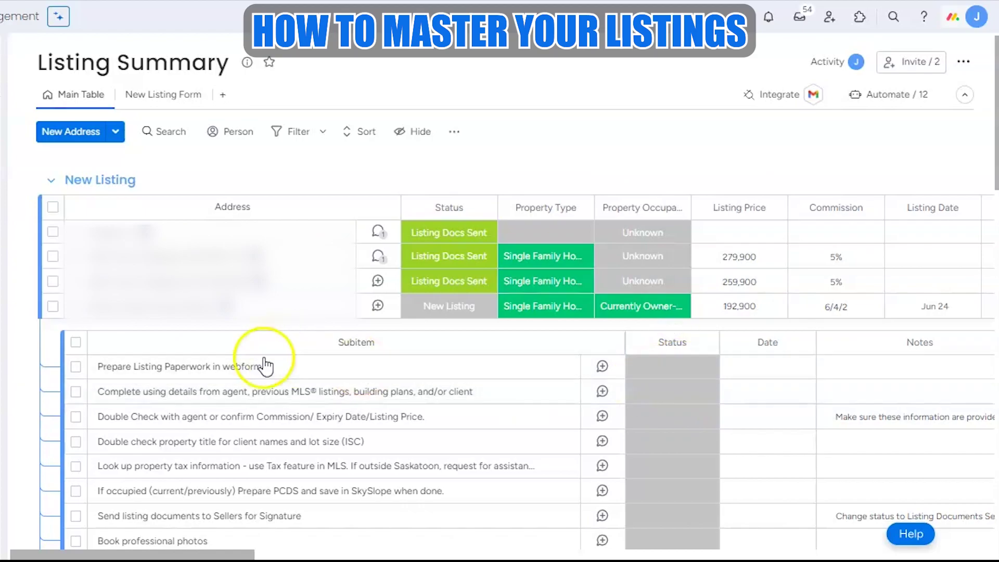
# Check the status choices for the "Prepare Listing Paperwork in webforms" subitem without picking one, and look at its empty notes and updates.
pyautogui.click(668, 368)
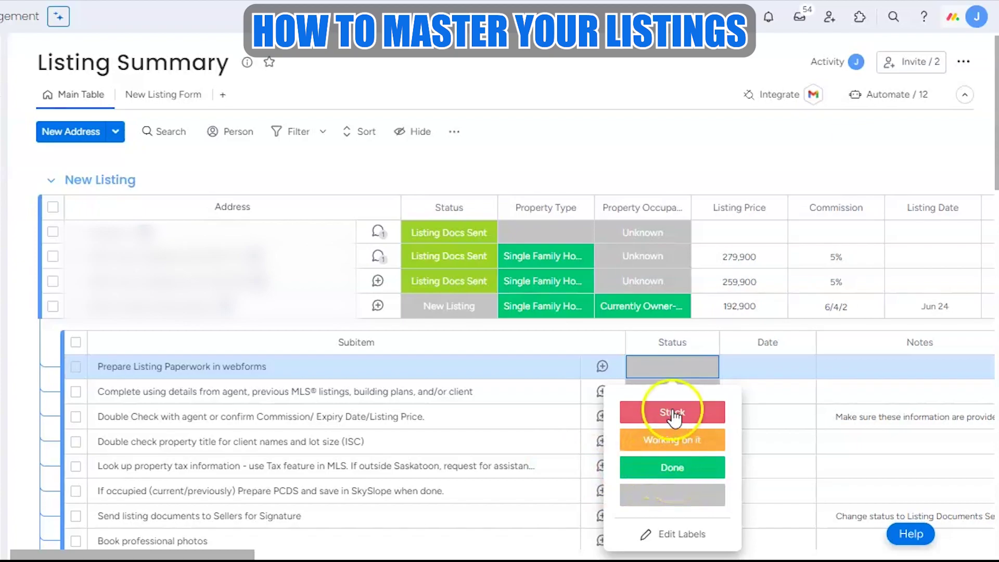
pyautogui.click(865, 362)
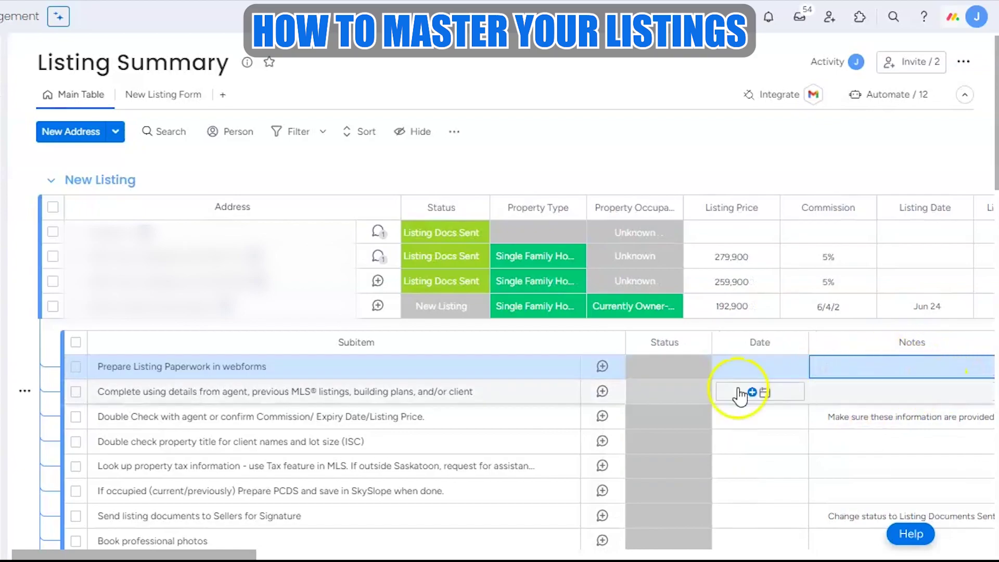
pyautogui.click(604, 367)
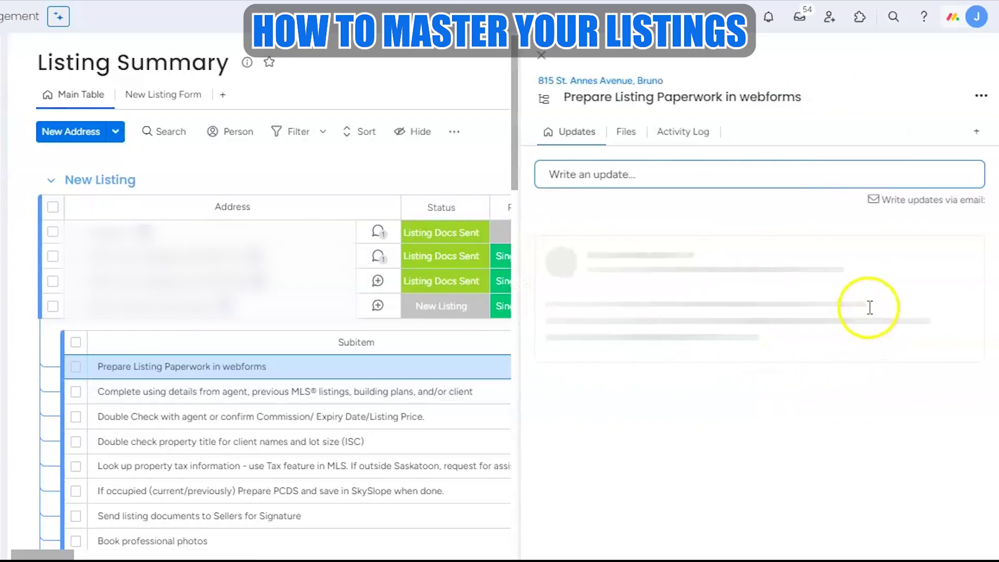
pyautogui.click(542, 54)
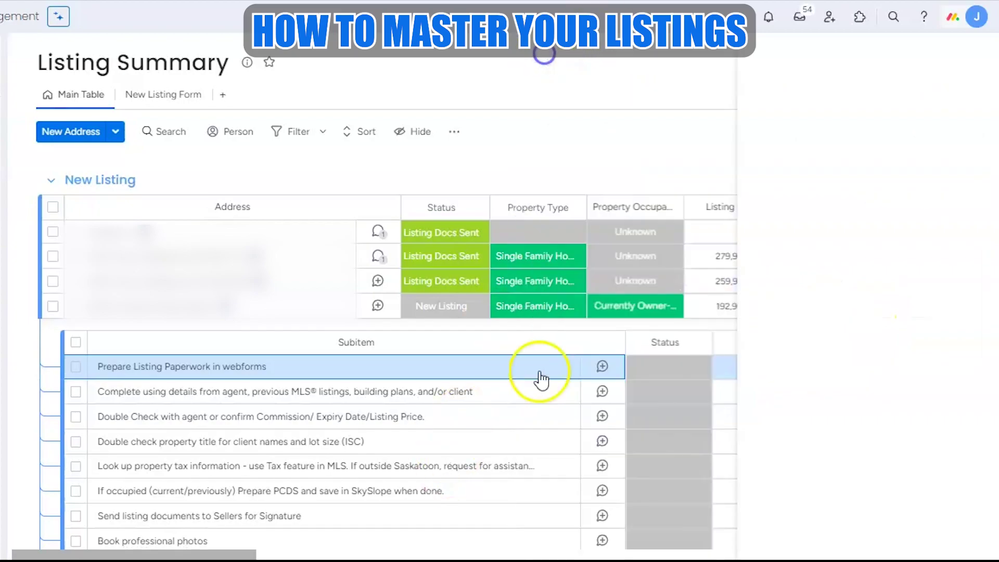
# Begin an update on the "Prepare Listing Paperwork in webforms" subitem with "@" to see who can be mentioned, without posting it.
pyautogui.click(604, 368)
pyautogui.click(635, 173)
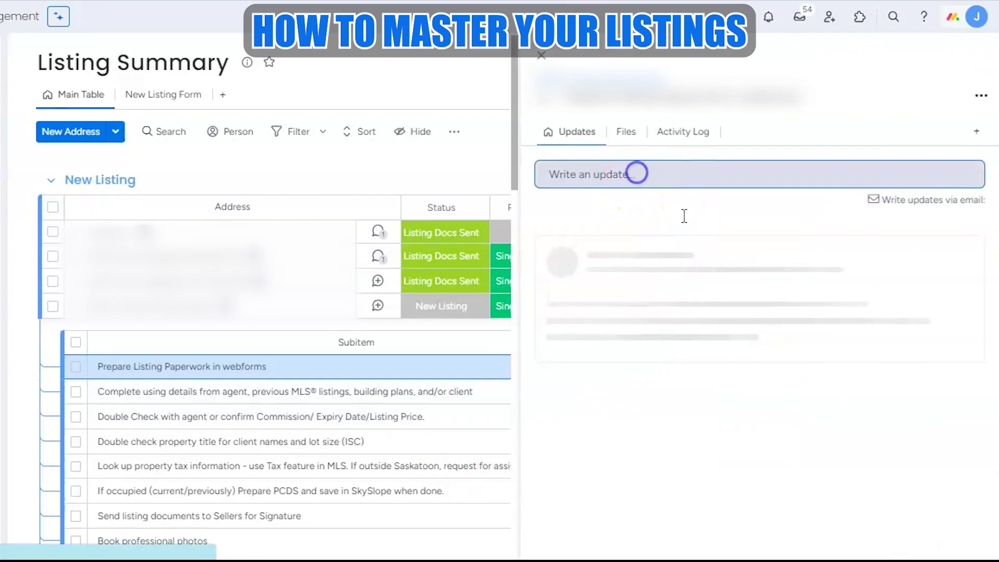
pyautogui.write('@')
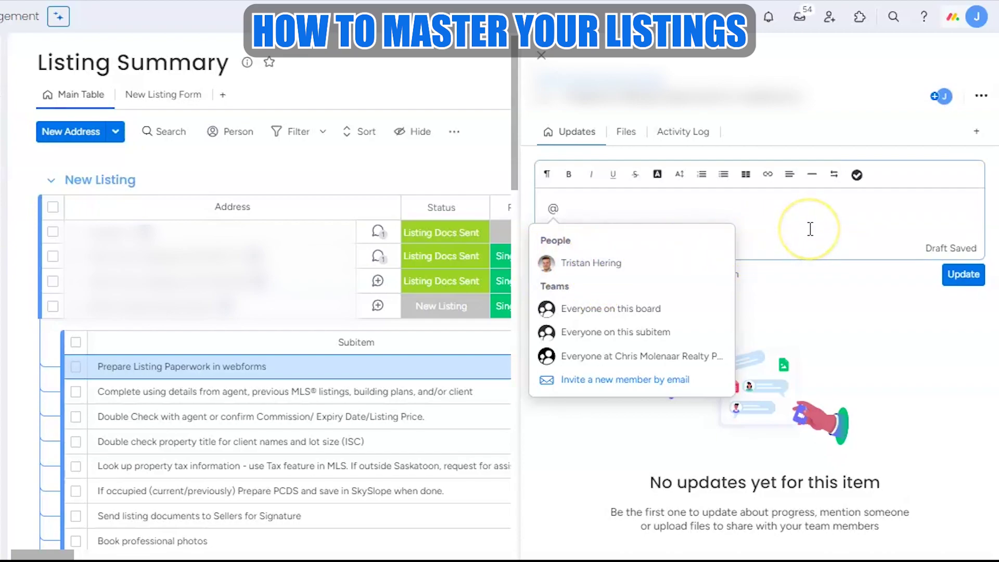
pyautogui.click(767, 210)
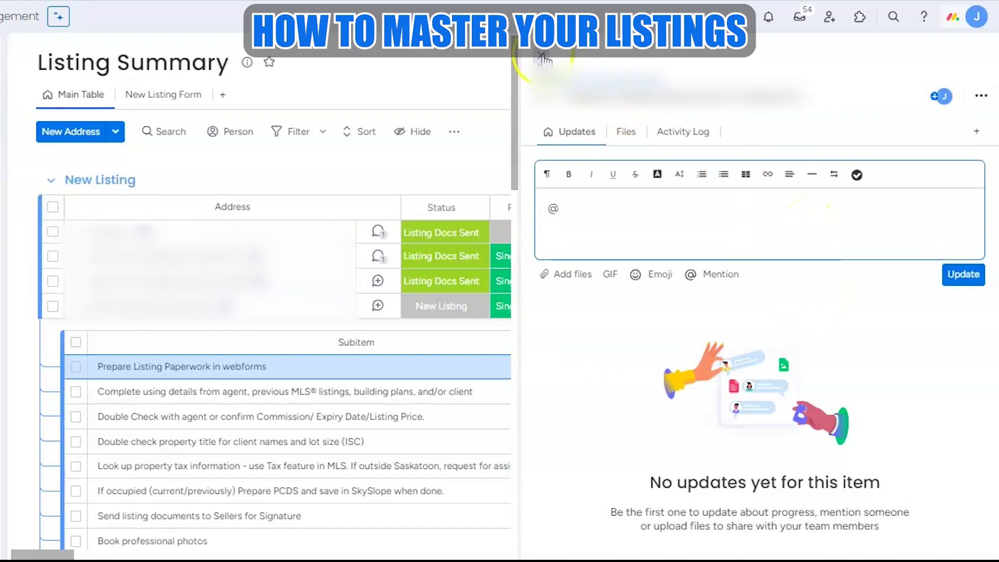
# Collapse the 192,900 listing's subitems and read the outgoing listing documents email in the 279,900 listing's updates, then return to the table.
pyautogui.click(73, 307)
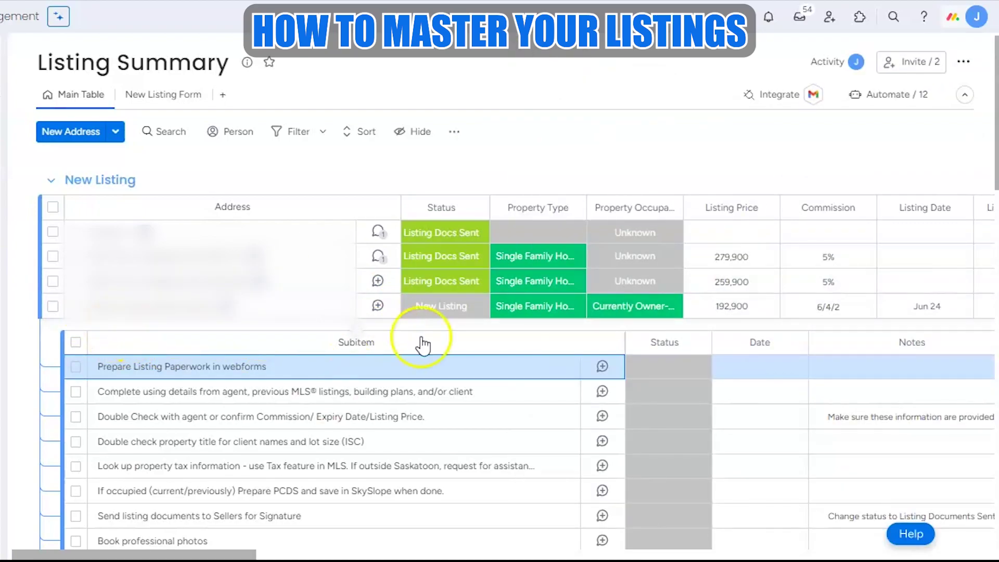
pyautogui.click(61, 322)
pyautogui.click(378, 256)
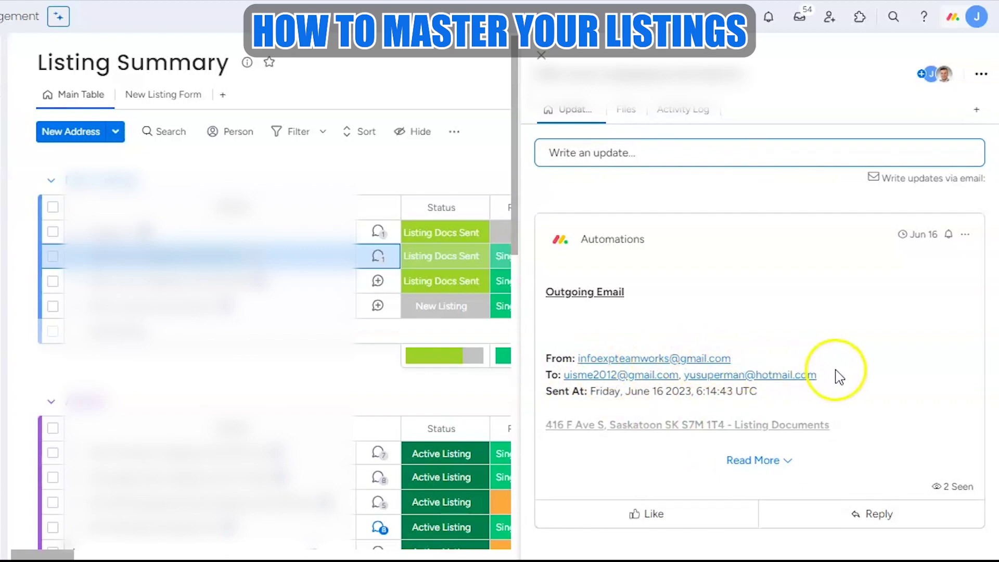
pyautogui.click(743, 461)
pyautogui.scroll(5, 580, 163)
pyautogui.click(326, 345)
pyautogui.scroll(-1, 353, 346)
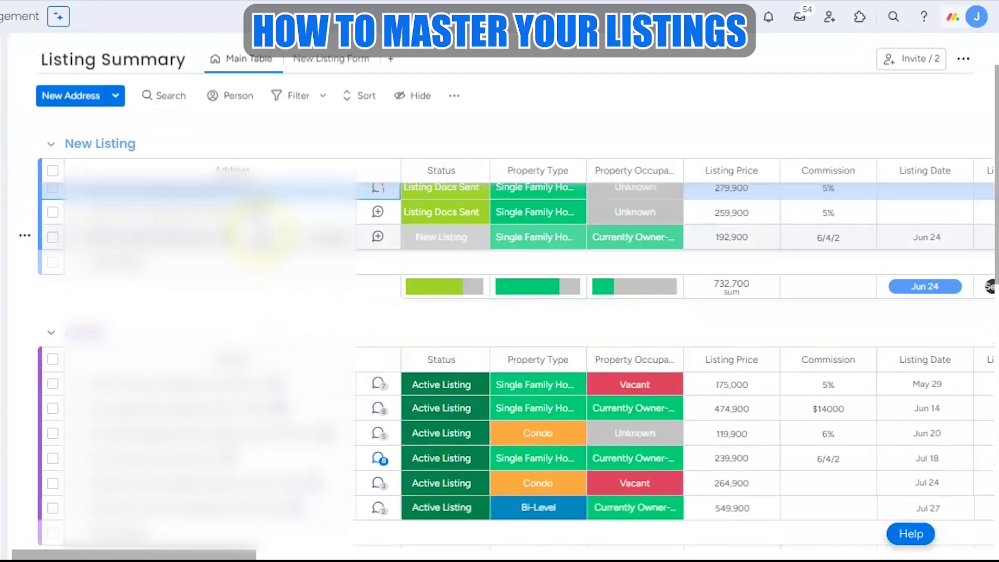
pyautogui.scroll(3, 258, 229)
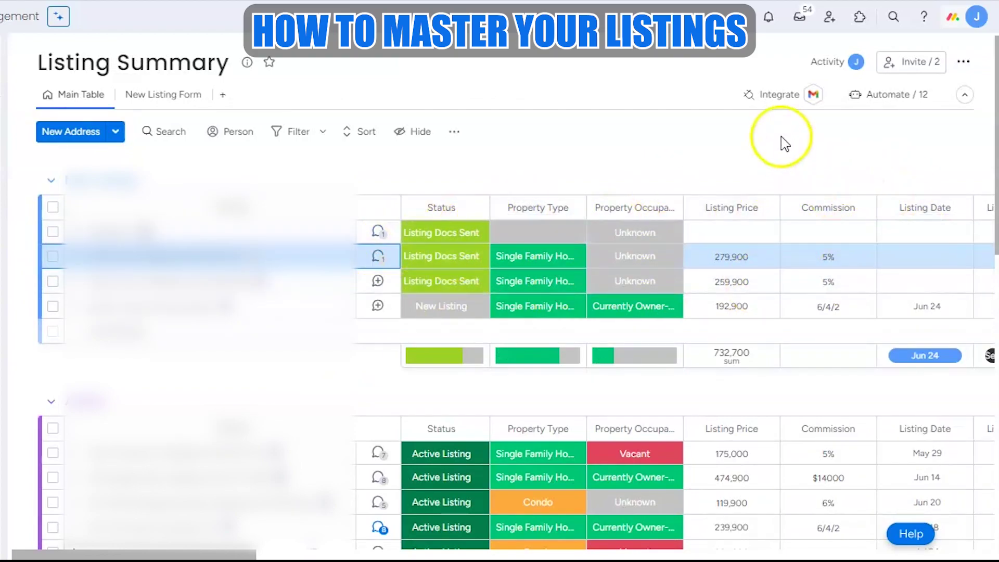
# Review the board's Gmail integrations that send emails when Status changes, and close the list.
pyautogui.click(763, 96)
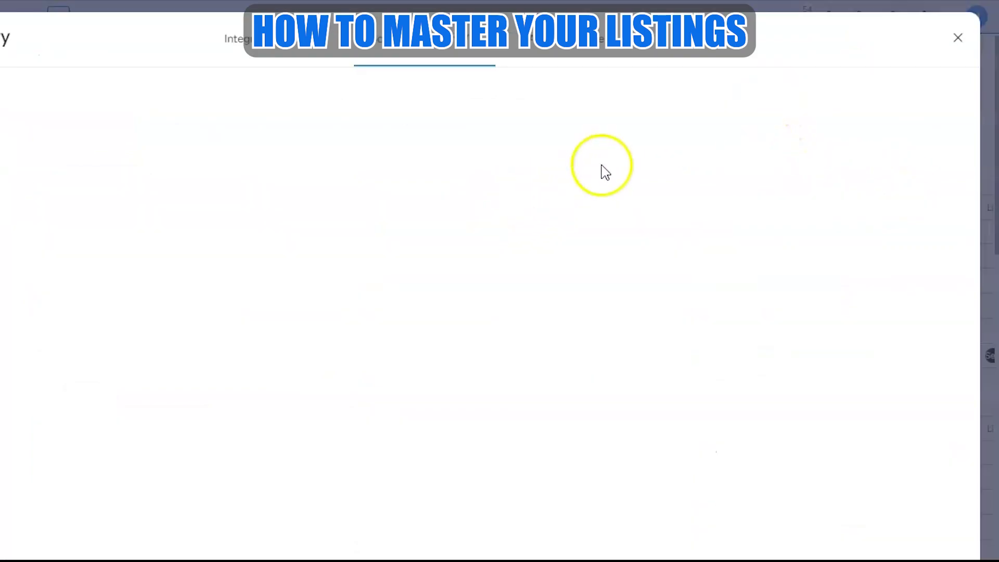
pyautogui.click(958, 38)
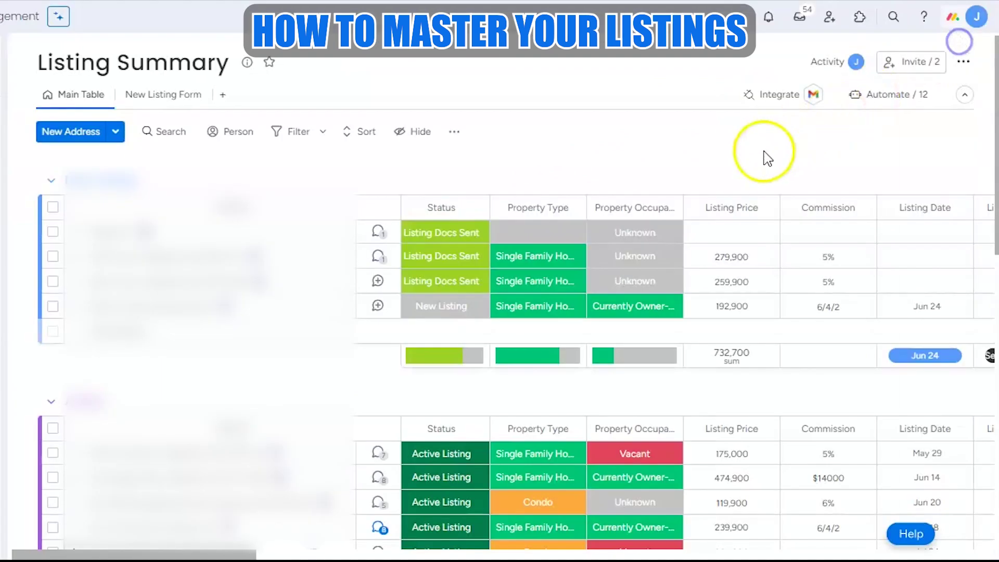
pyautogui.click(787, 97)
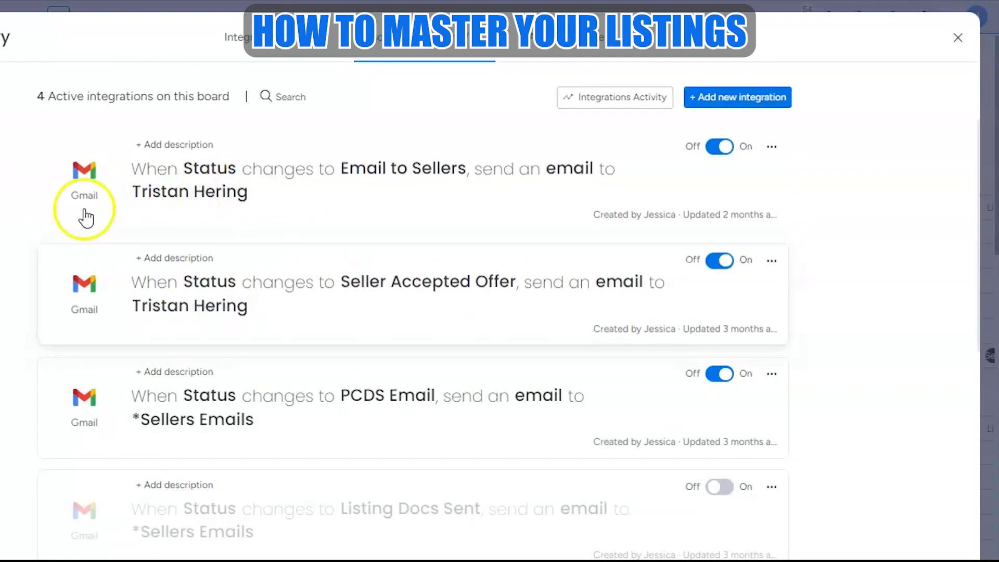
pyautogui.scroll(-4, 239, 325)
pyautogui.scroll(-4, 250, 296)
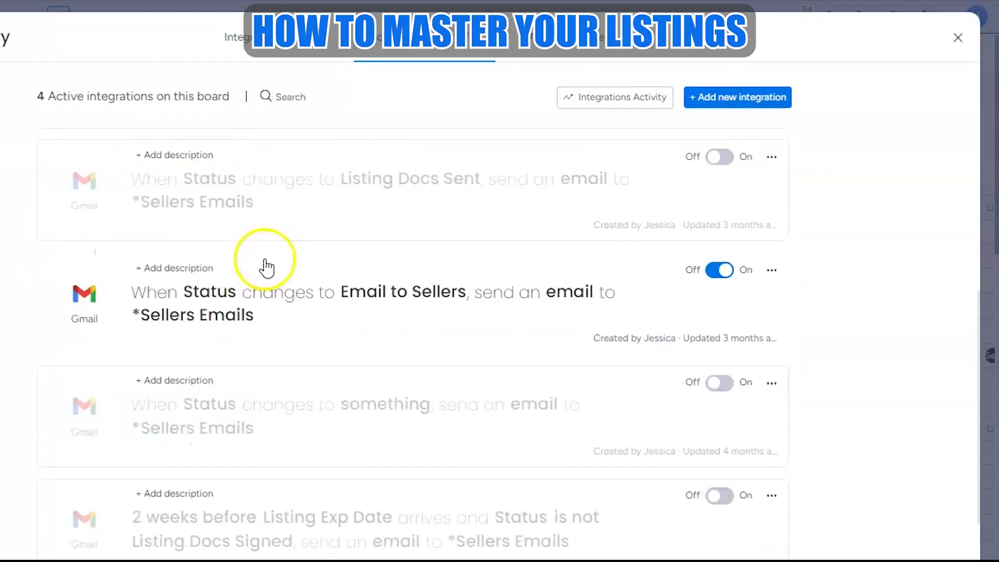
pyautogui.scroll(8, 546, 334)
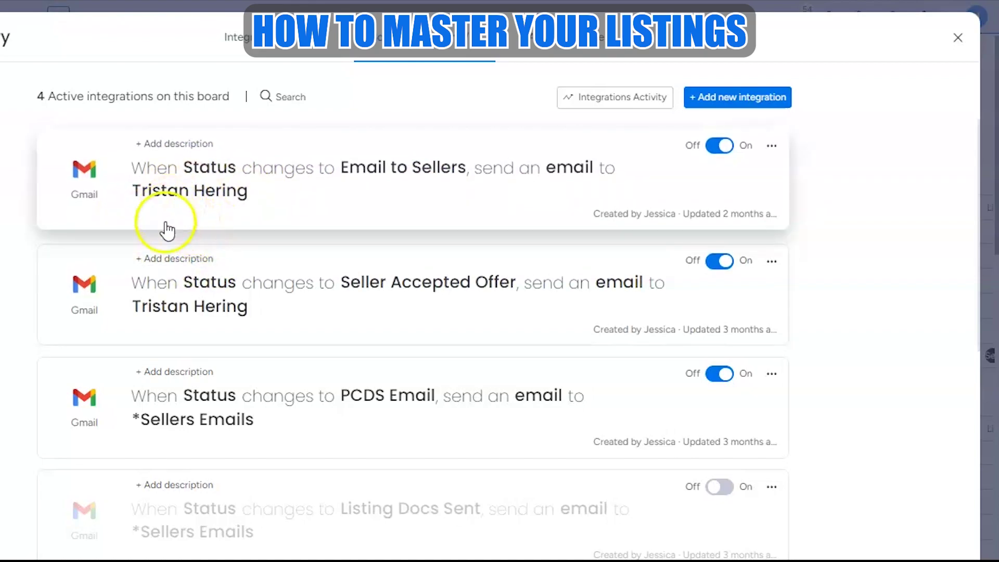
pyautogui.press('Escape')
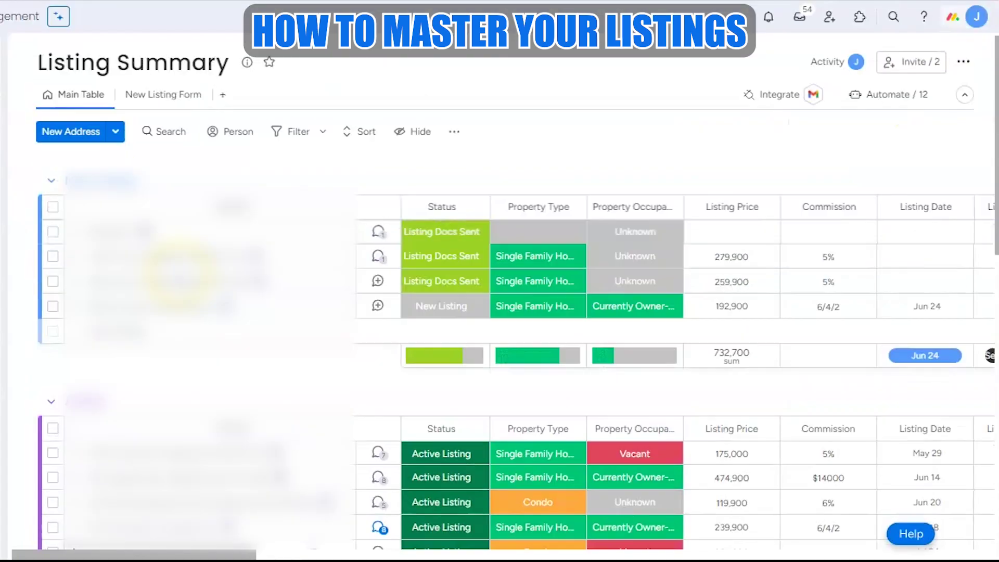
# Look over the New Listing and Active groups and their further columns in the Main Table.
pyautogui.scroll(-3, 529, 248)
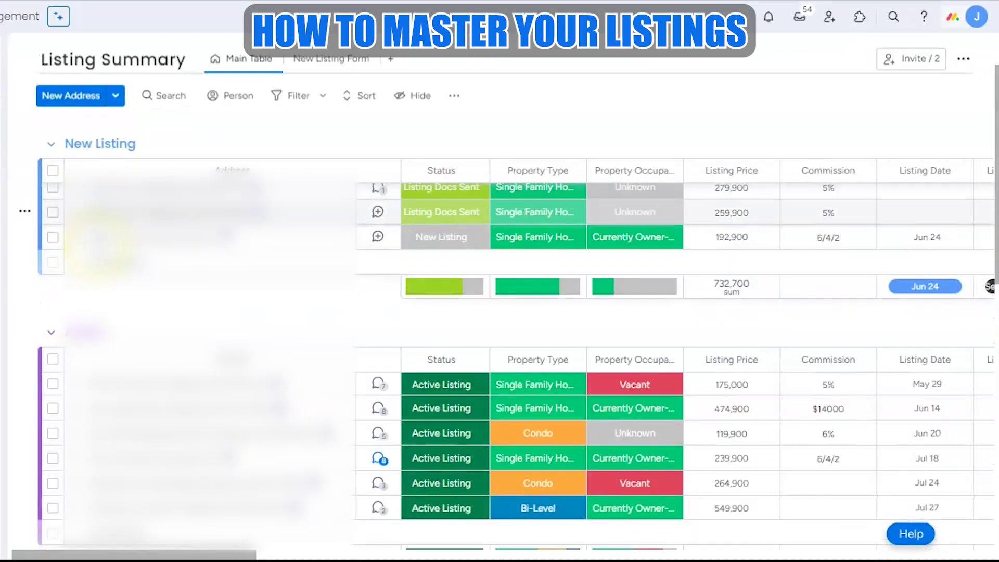
pyautogui.scroll(3, 327, 309)
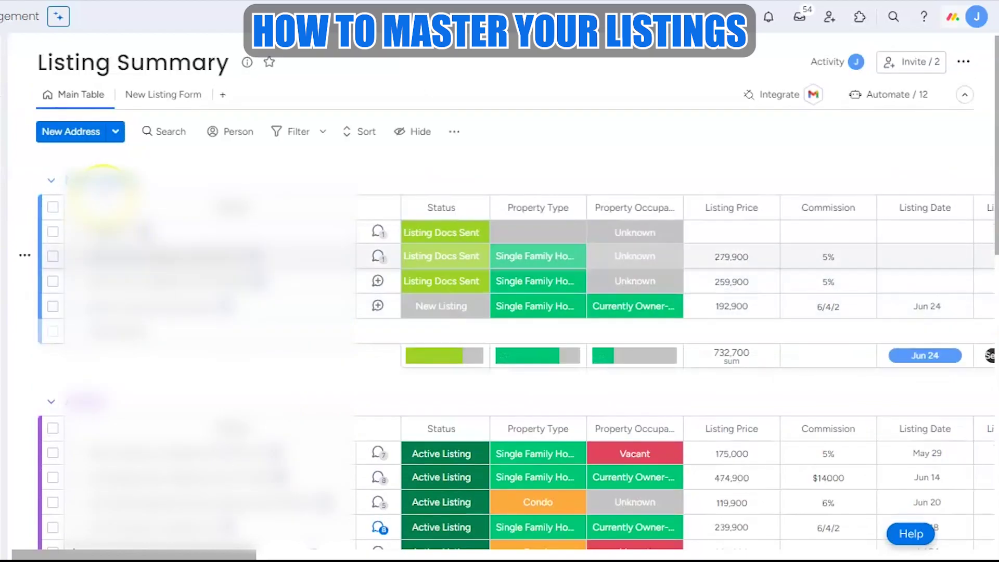
pyautogui.scroll(-3, 78, 323)
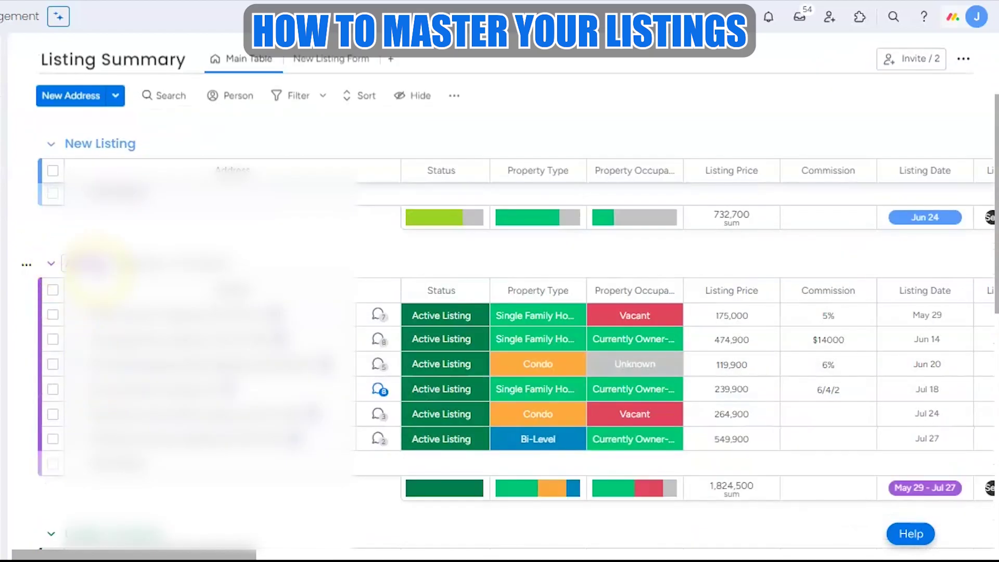
pyautogui.scroll(3, 260, 270)
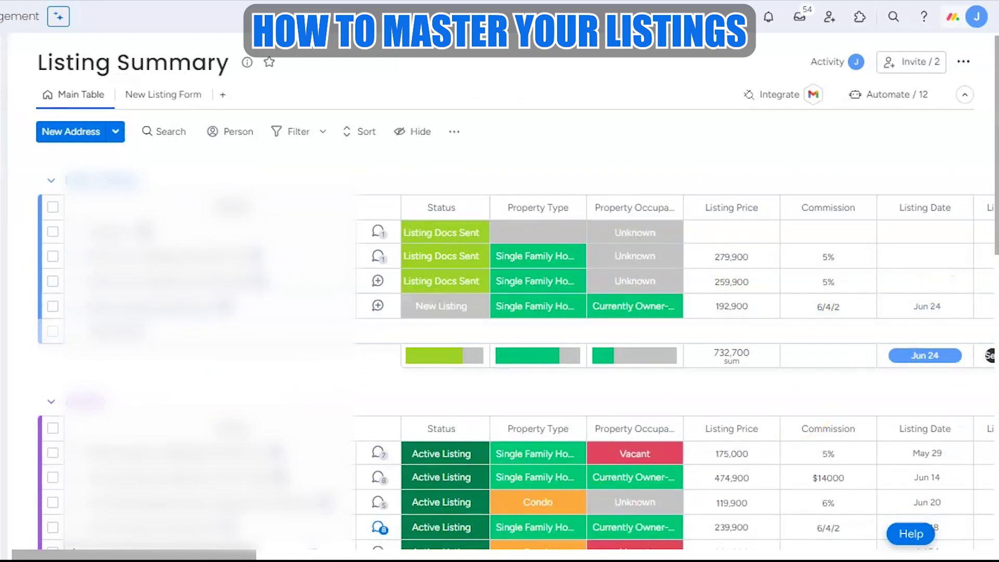
pyautogui.moveTo(235, 556); pyautogui.dragTo(339, 557)
pyautogui.moveTo(339, 555); pyautogui.dragTo(201, 551)
# Examine the listings in the Active group, the group holding the 319,900 condo, and the Closed group.
pyautogui.scroll(-2, 658, 274)
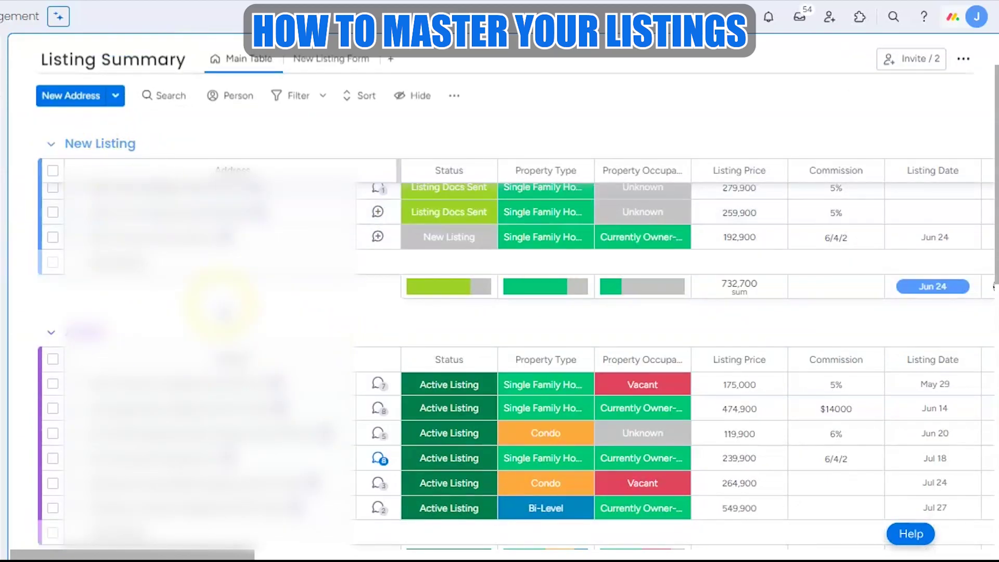
pyautogui.scroll(-1, 86, 151)
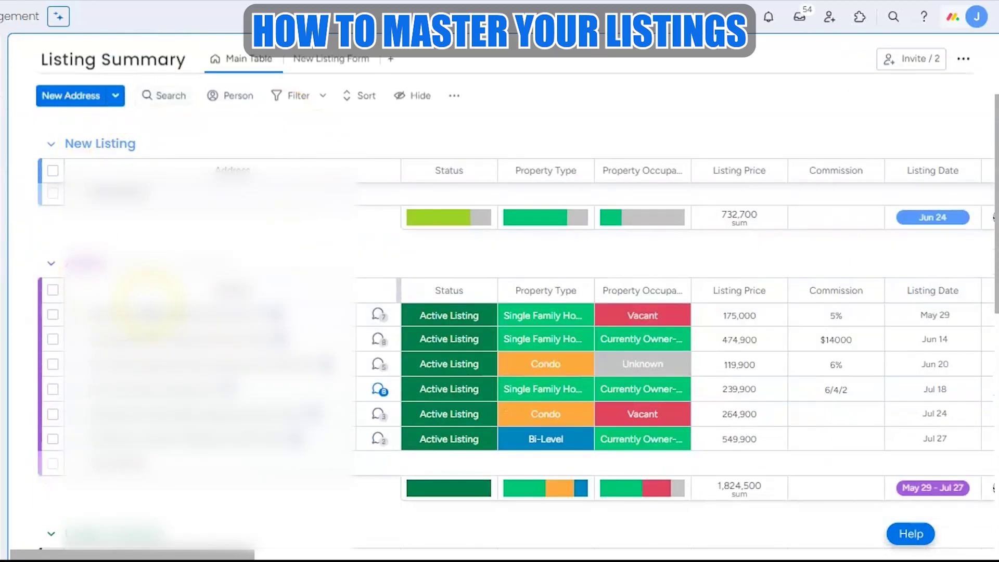
pyautogui.scroll(-2, 273, 359)
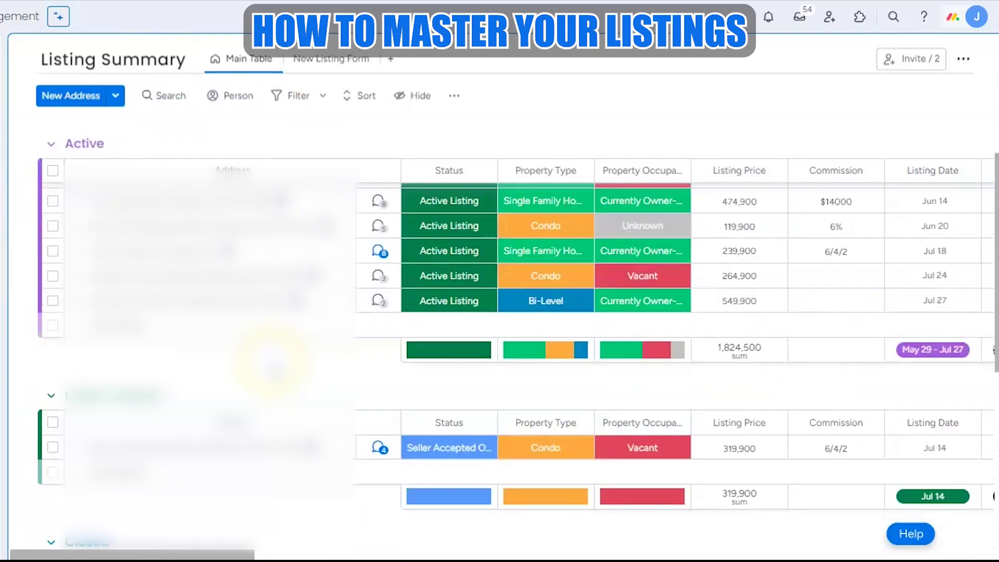
pyautogui.scroll(1, 273, 359)
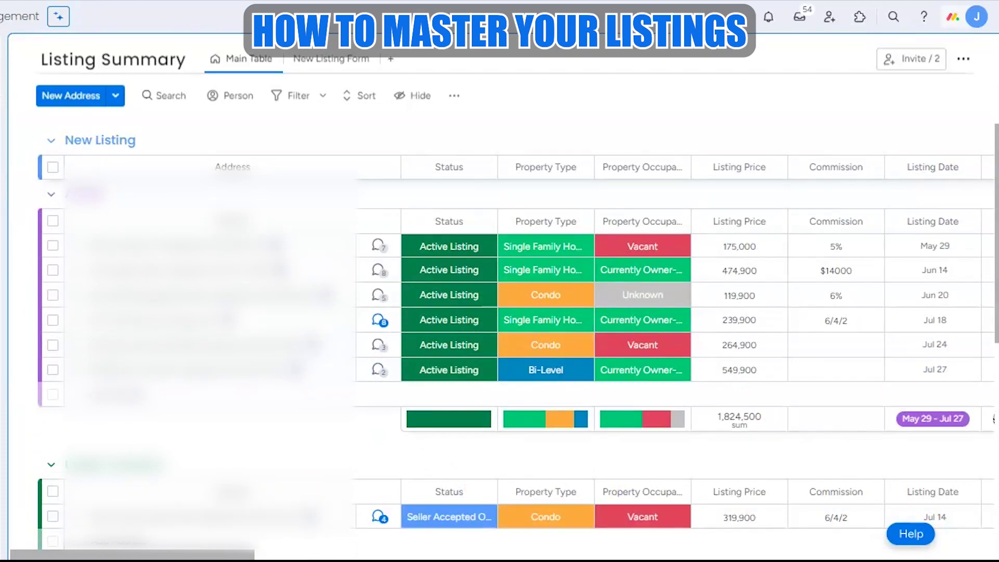
pyautogui.scroll(-3, 206, 431)
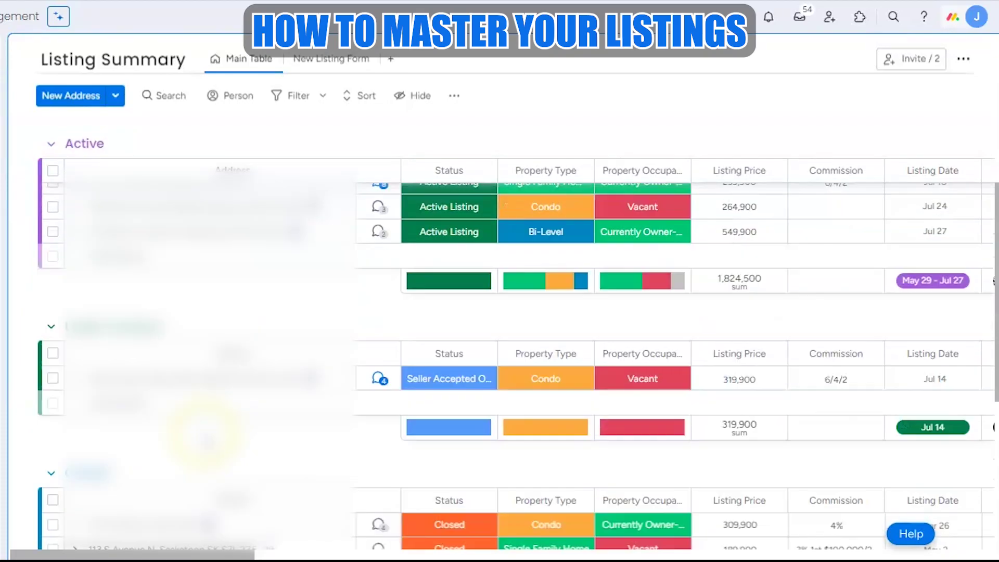
pyautogui.scroll(-1, 206, 431)
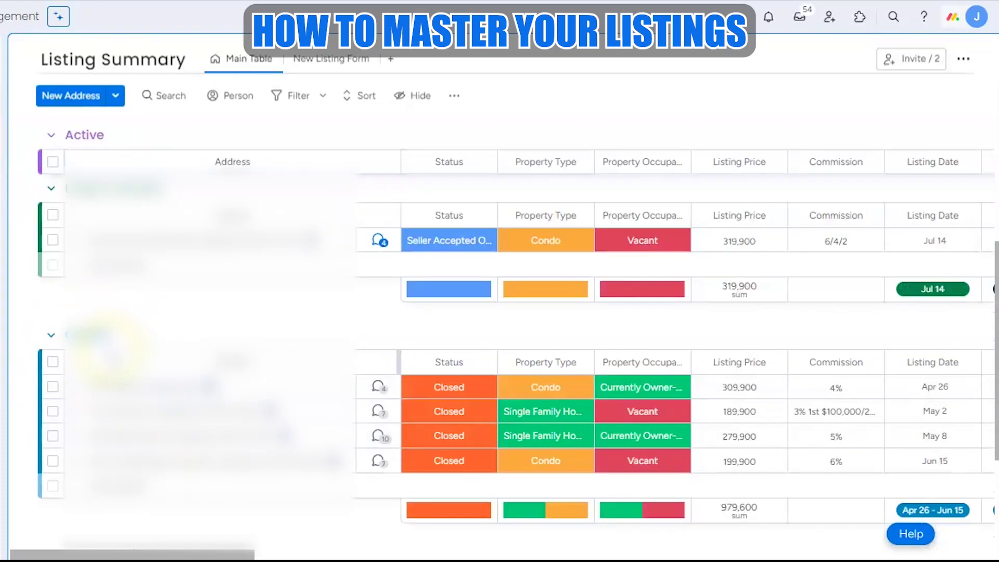
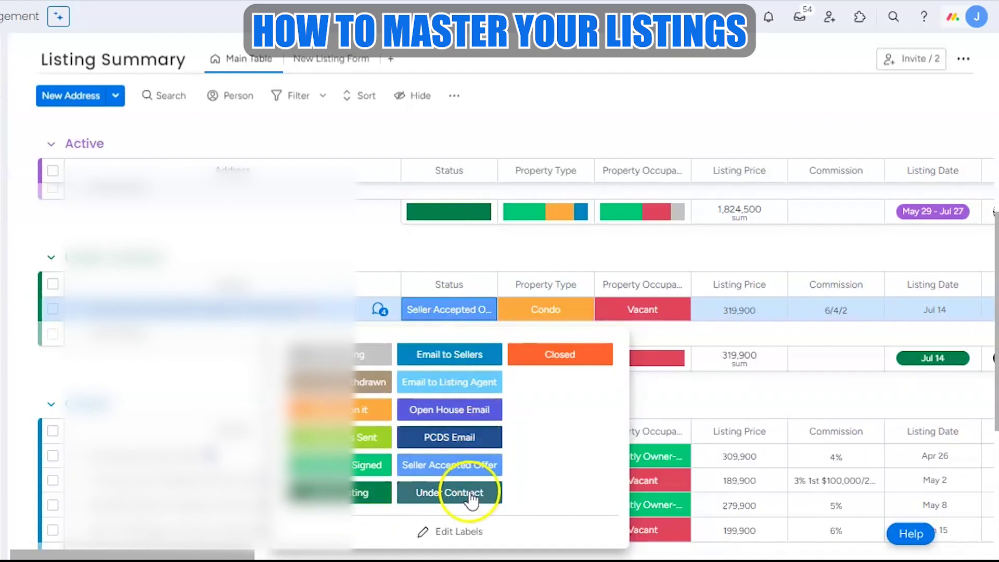
# Dismiss the 319,900 listing's Status choices without picking one and switch to the Listing Under Contract board.
pyautogui.click(231, 376)
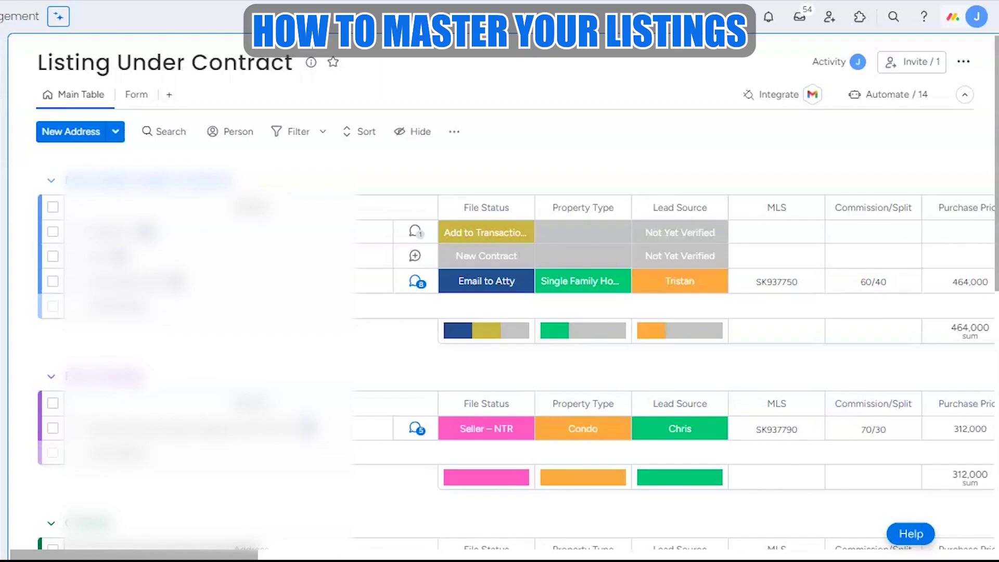
# Look through the Listing Under Contract form from the address field down to its Submit button.
pyautogui.click(131, 96)
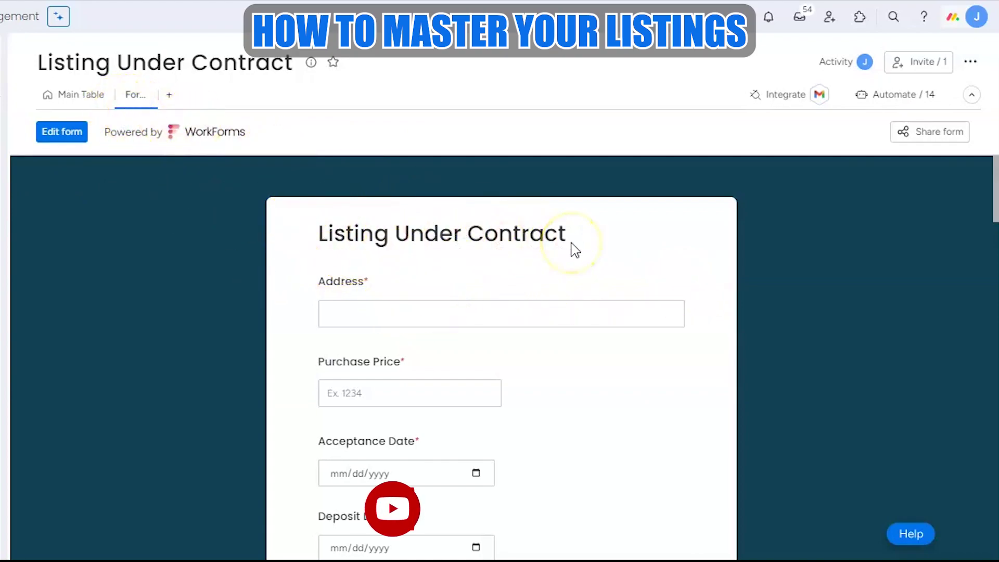
pyautogui.scroll(-2, 572, 250)
pyautogui.scroll(-2, 576, 255)
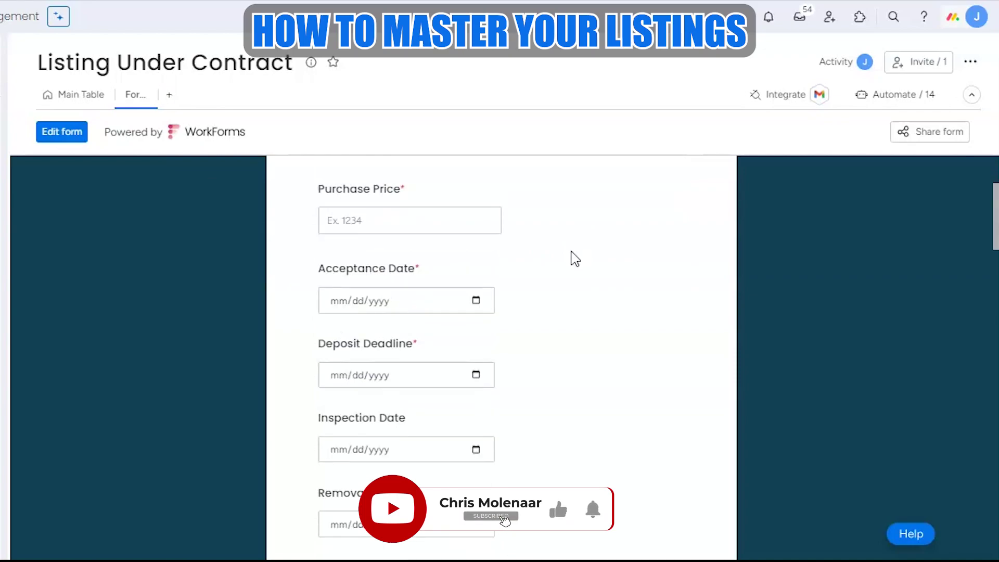
pyautogui.scroll(4, 572, 257)
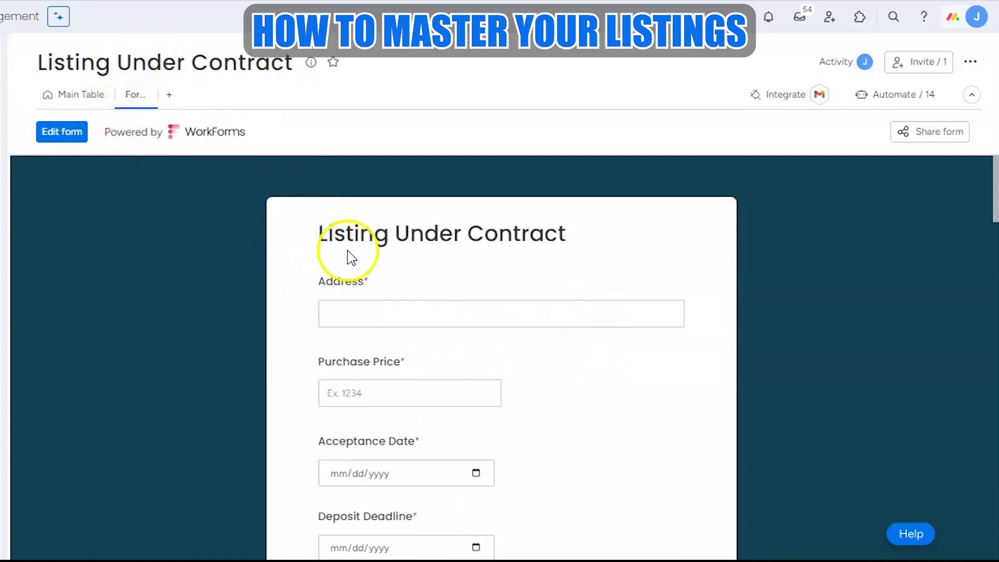
pyautogui.scroll(-12, 539, 297)
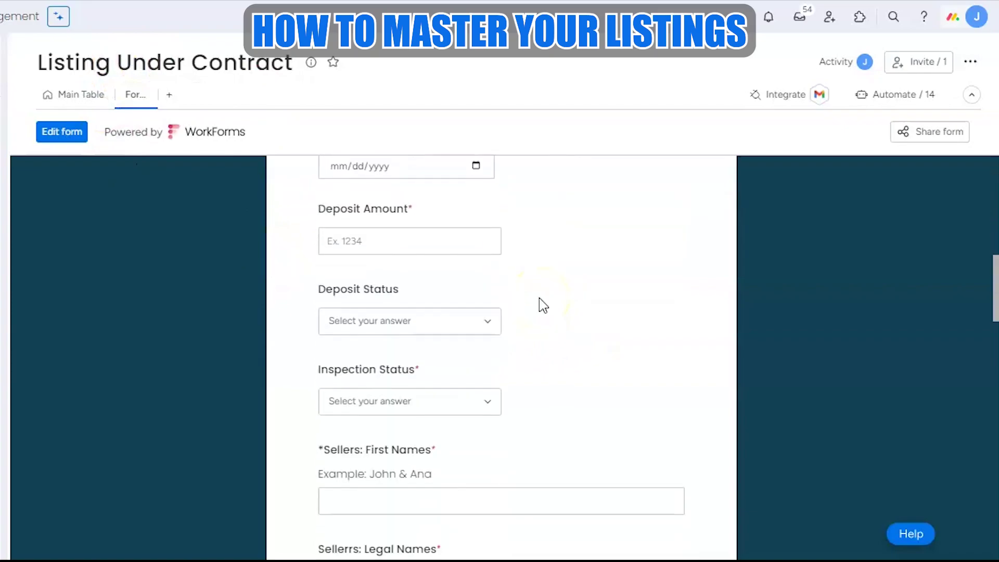
pyautogui.scroll(-13, 539, 297)
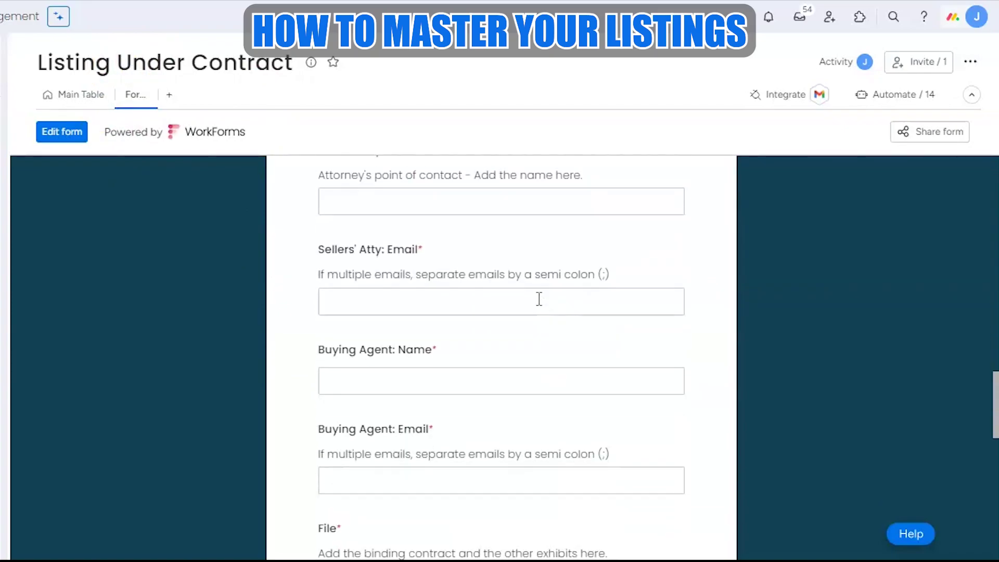
pyautogui.scroll(-6, 539, 299)
pyautogui.scroll(-6, 539, 305)
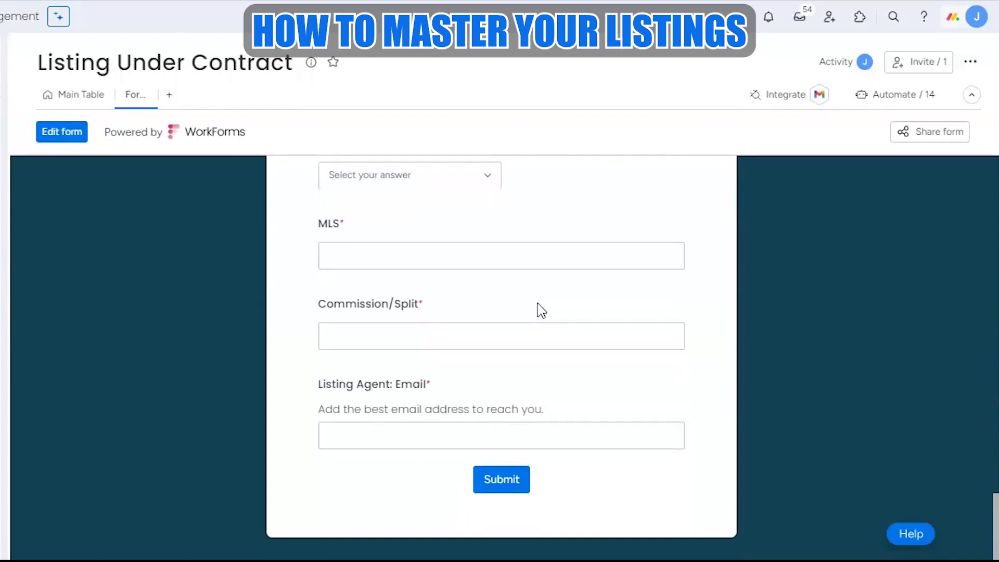
# Return to the Main Table and expand the 464,000 listing in New Seller Under Contract to examine its task checklist.
pyautogui.click(73, 94)
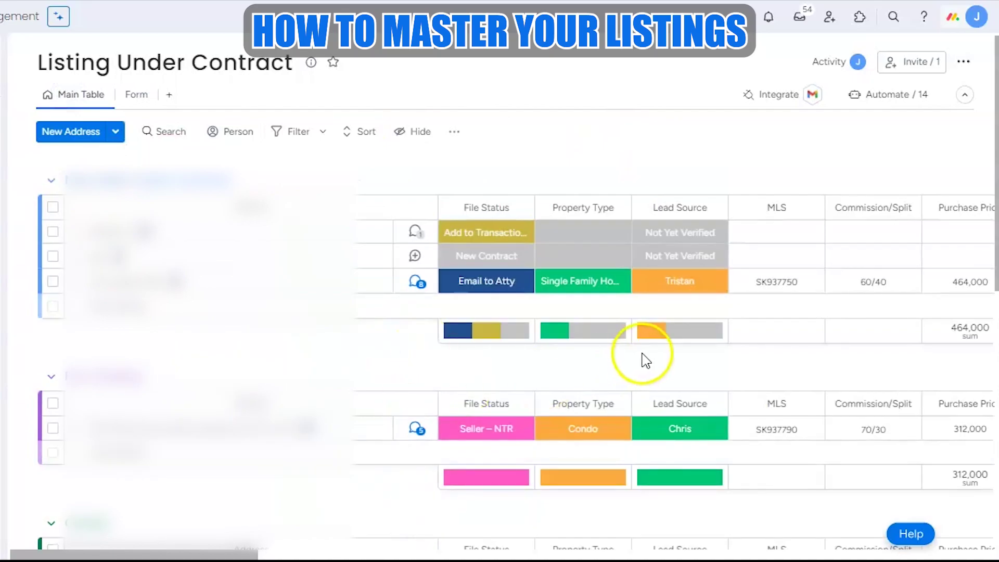
pyautogui.moveTo(229, 554)
pyautogui.mouseDown()
pyautogui.moveTo(483, 553)
pyautogui.moveTo(229, 555)
pyautogui.mouseUp()
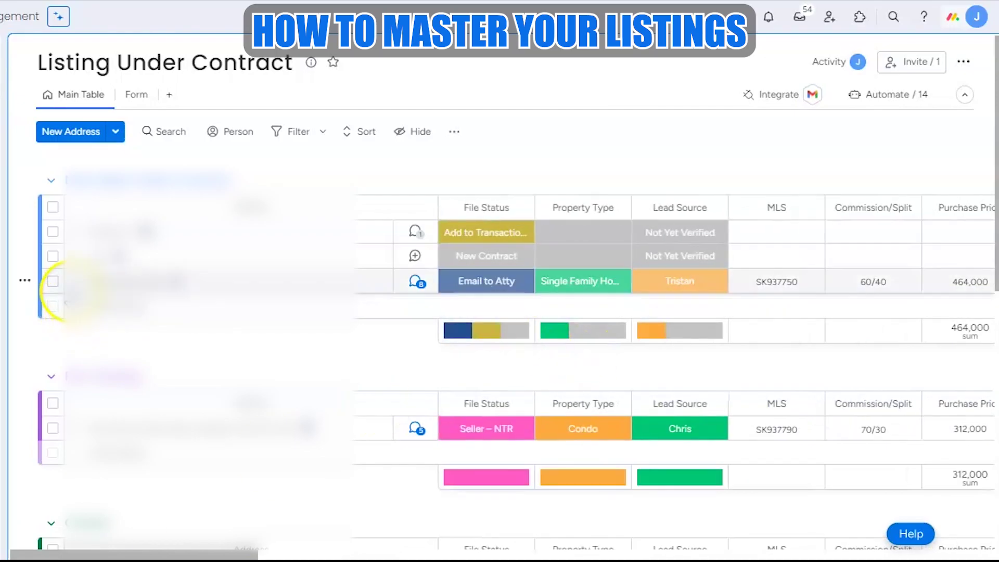
pyautogui.click(75, 281)
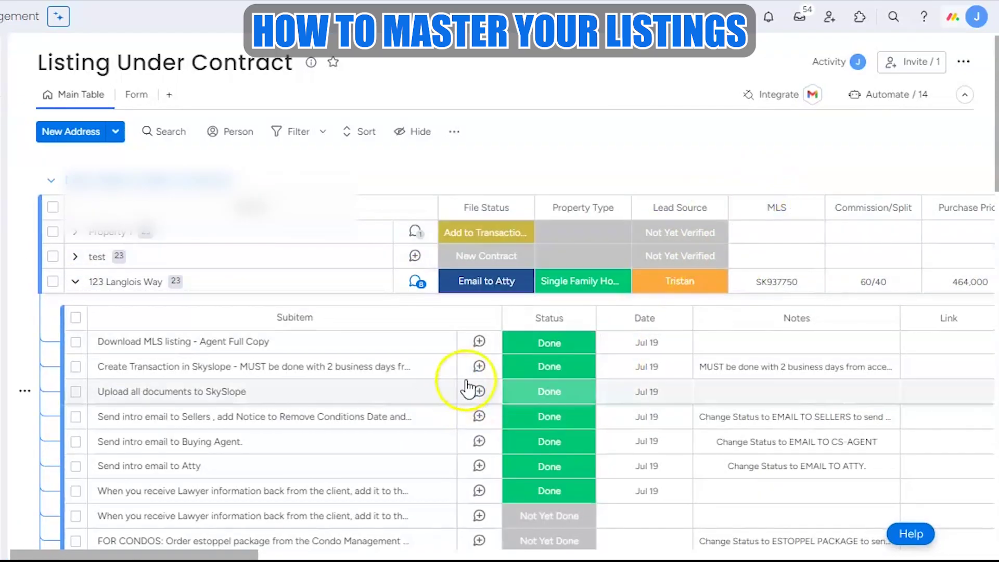
pyautogui.scroll(-1, 474, 375)
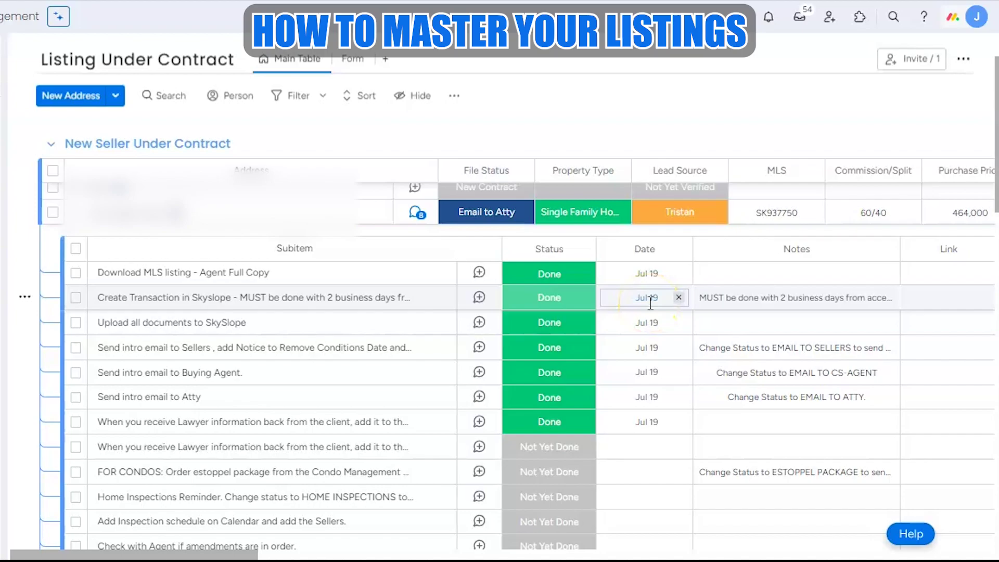
pyautogui.scroll(1, 435, 319)
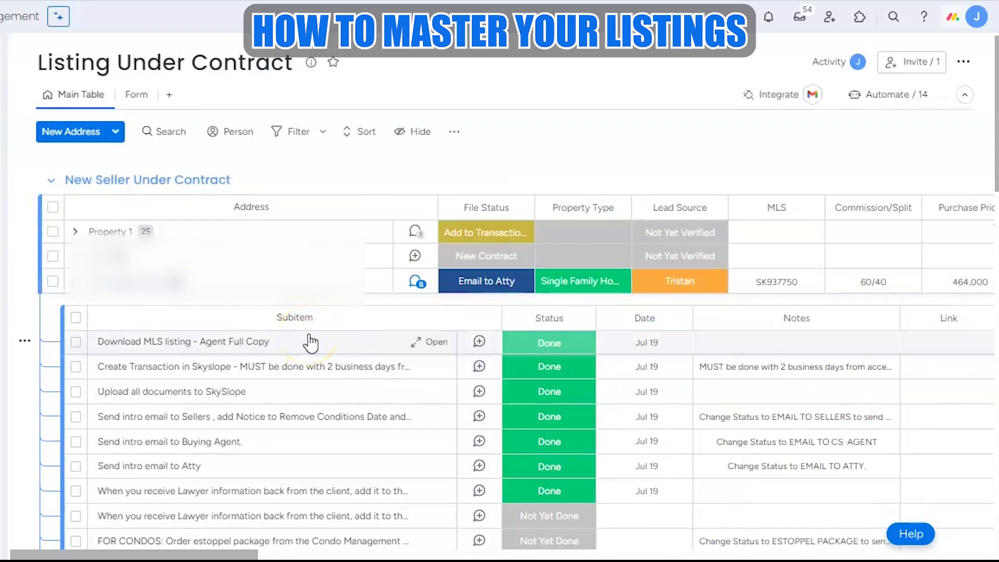
pyautogui.moveTo(310, 343); pyautogui.dragTo(168, 316)
pyautogui.scroll(-1, 500, 364)
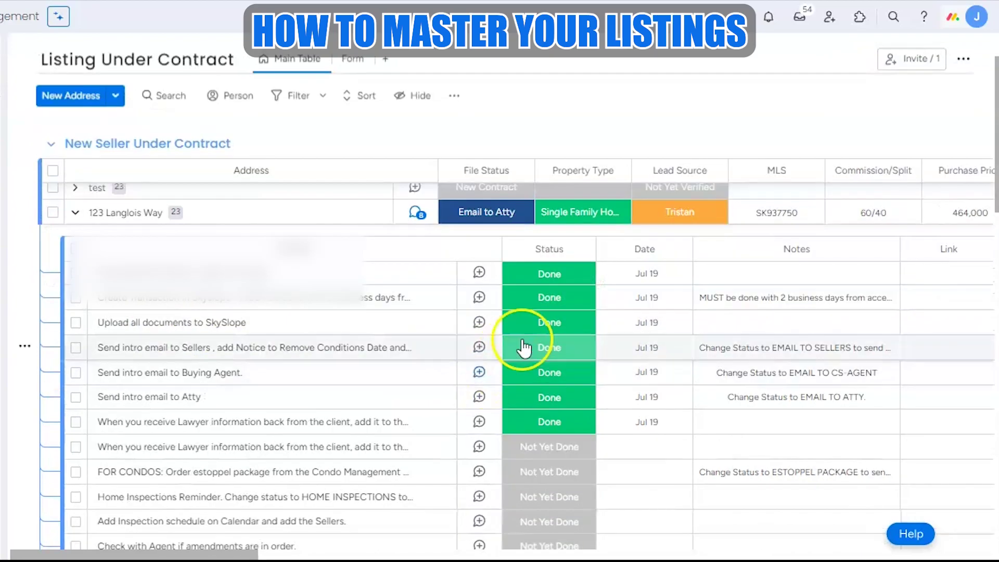
# Show the Status choices of the Download MLS listing task and dismiss them without picking one.
pyautogui.click(551, 279)
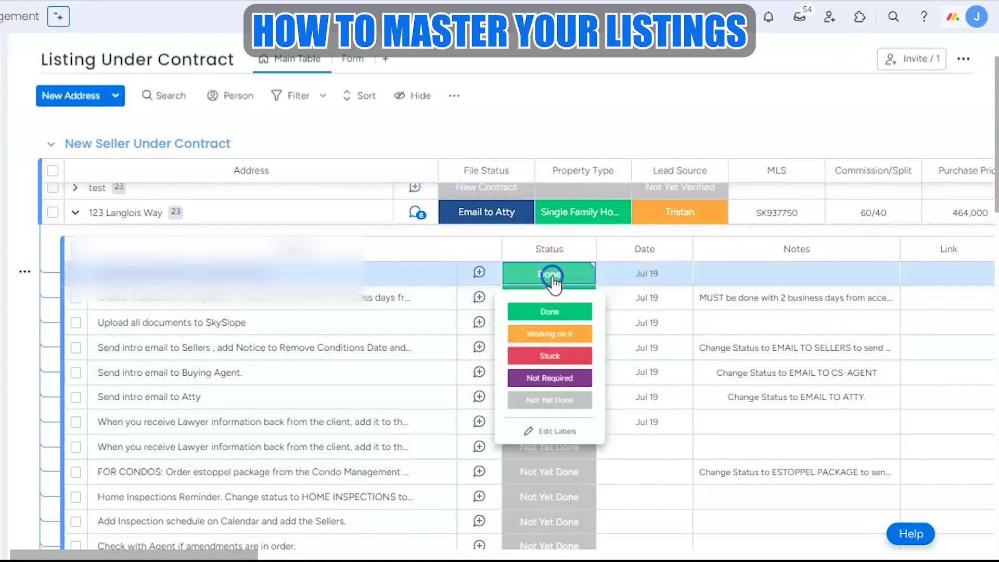
pyautogui.click(544, 328)
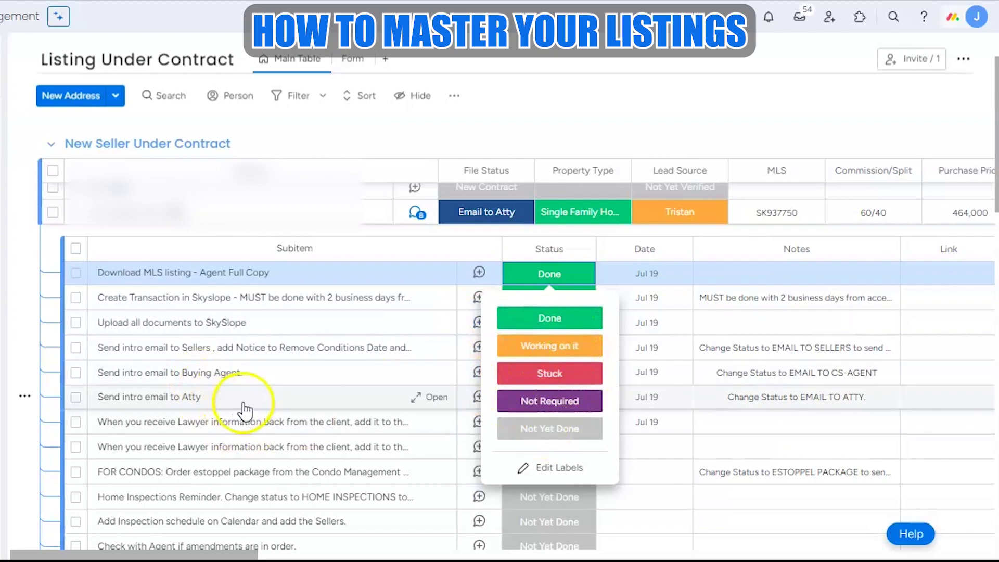
pyautogui.click(671, 116)
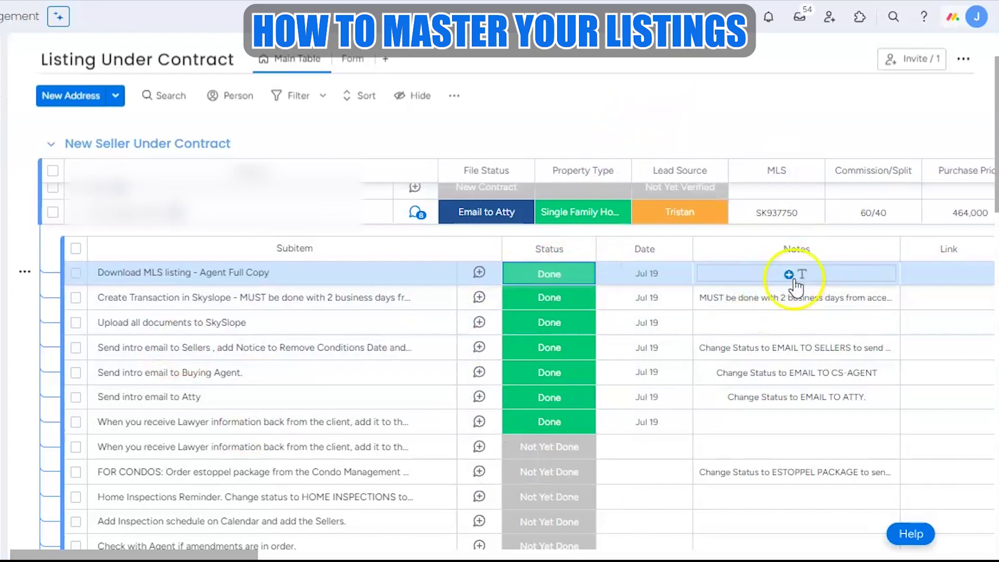
# Open the updates of the Download MLS listing task, show the empty update editor, and close them without posting.
pyautogui.click(804, 490)
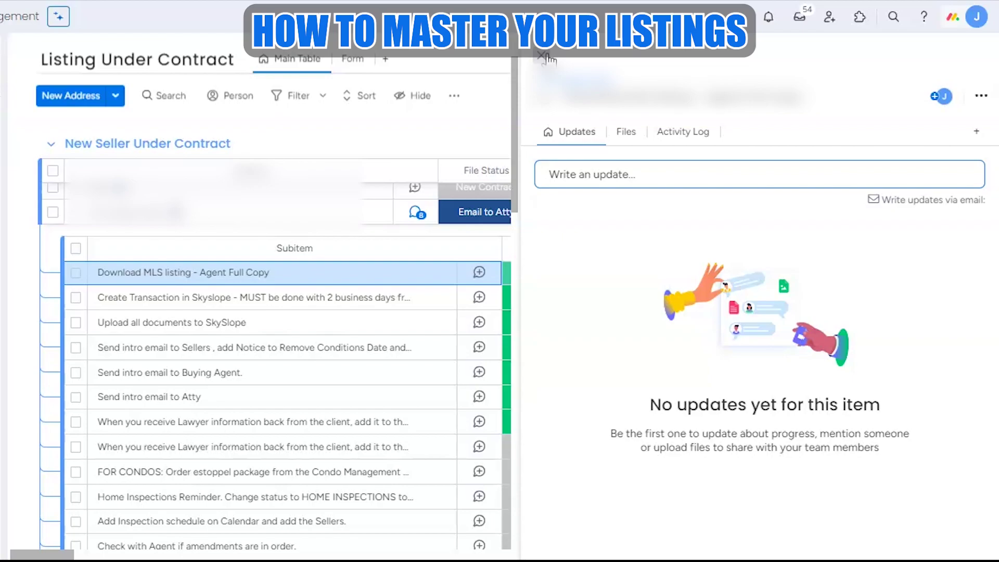
pyautogui.click(667, 170)
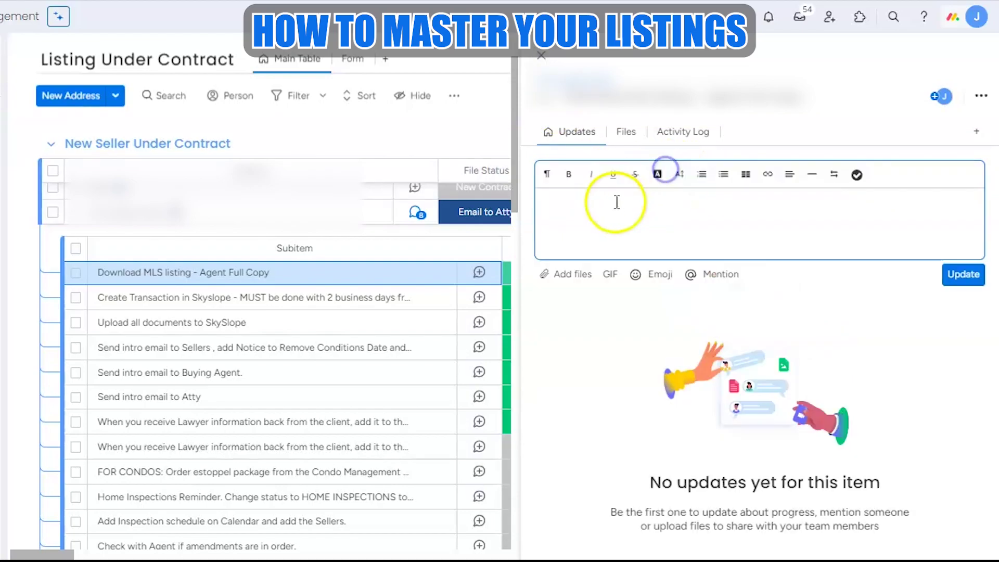
pyautogui.click(541, 55)
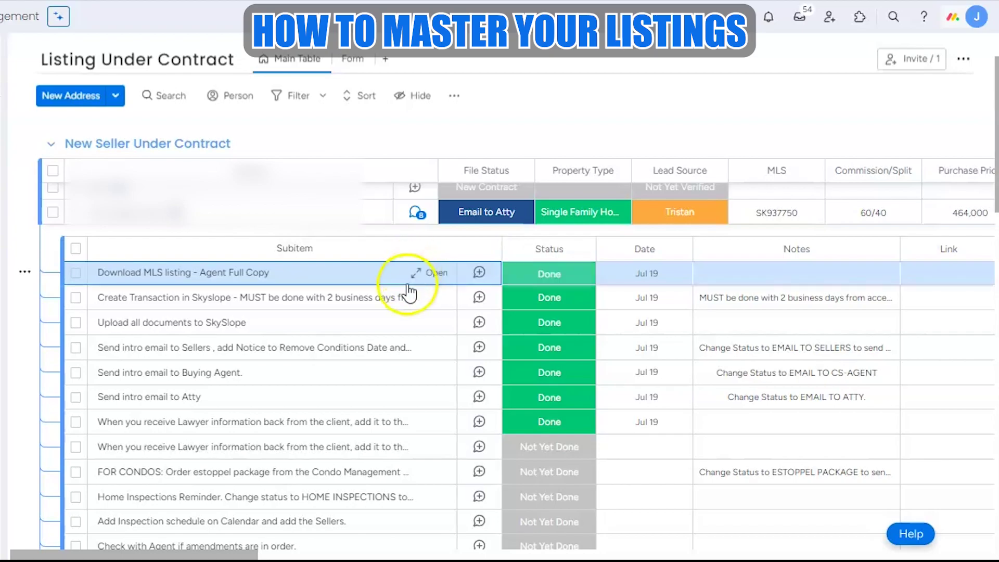
# Skim the rest of the 464,000 listing's checklist and collapse it.
pyautogui.scroll(-10, 408, 285)
pyautogui.scroll(15, 468, 417)
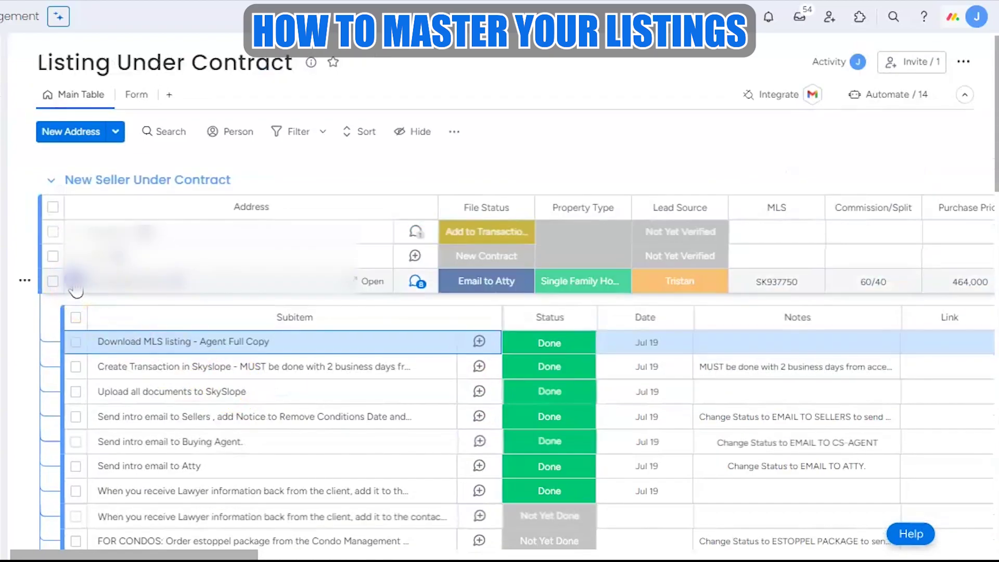
pyautogui.click(73, 281)
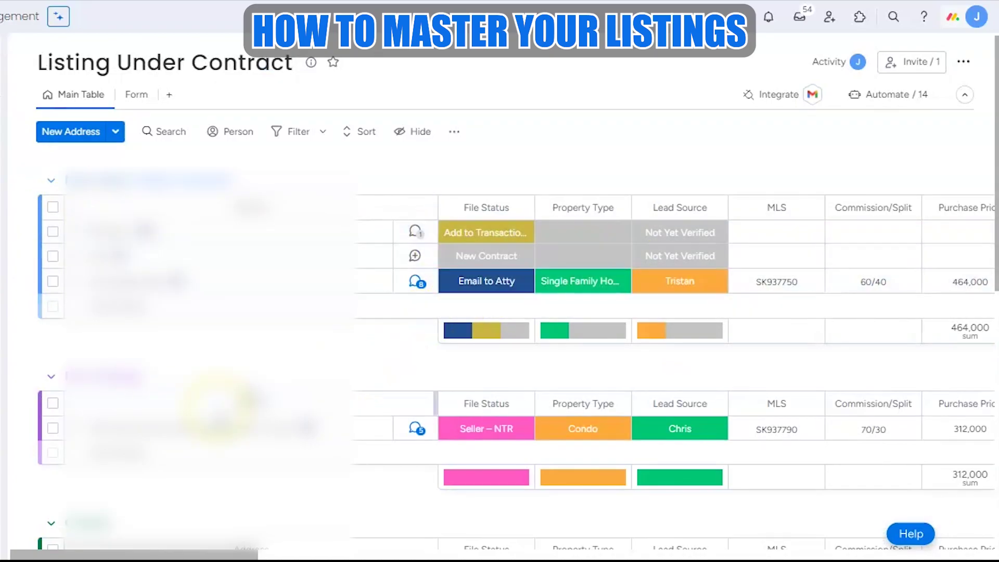
# Look over the board's groups from New Seller Under Contract through Pre-Closing and Closed to the last group.
pyautogui.scroll(-6, 221, 404)
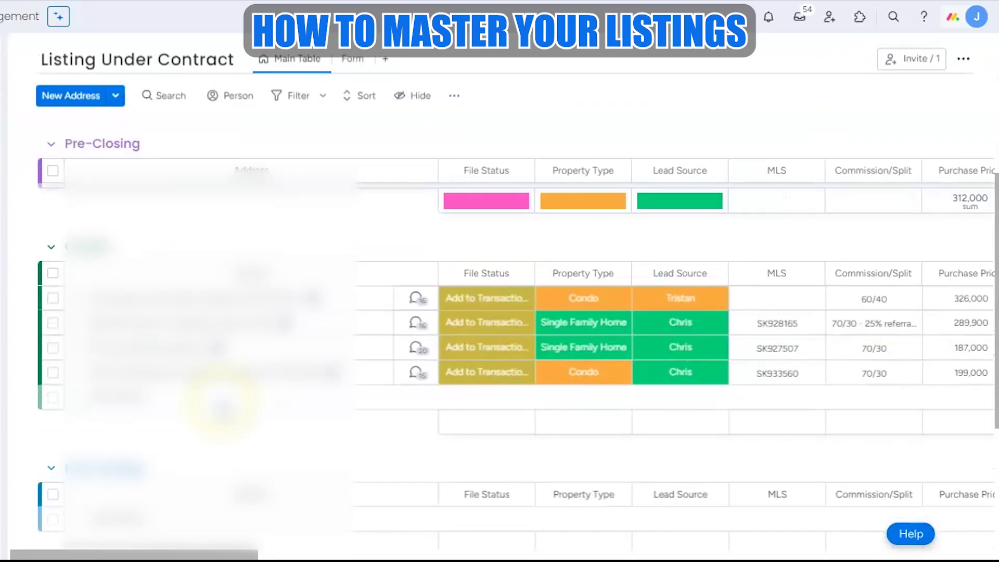
pyautogui.scroll(6, 223, 424)
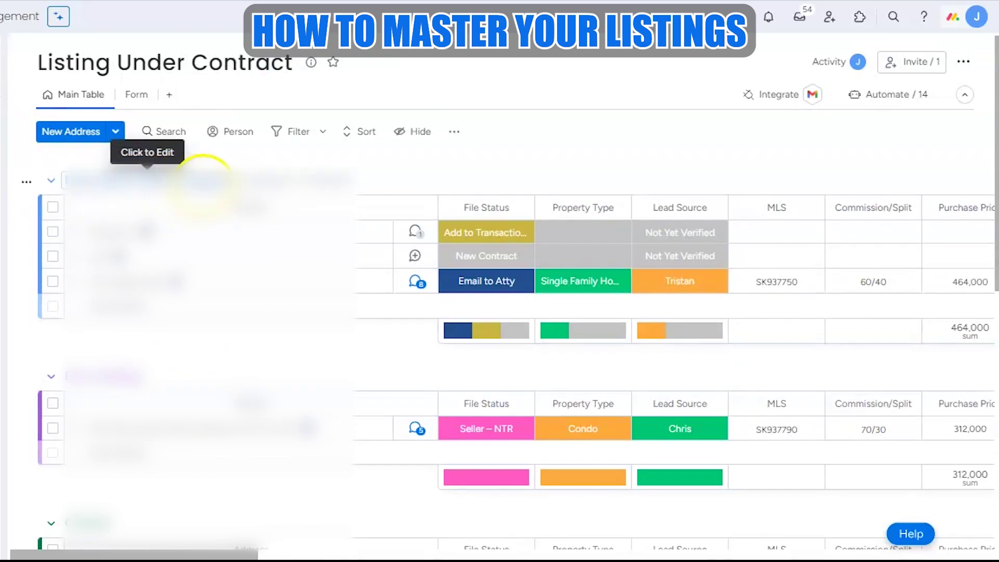
pyautogui.scroll(-4, 149, 312)
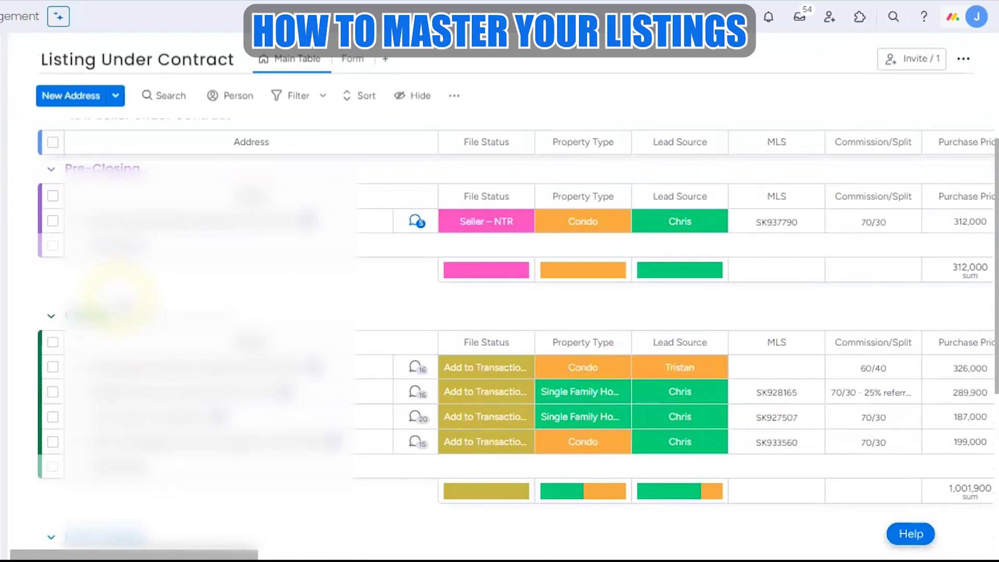
pyautogui.scroll(-4, 117, 294)
pyautogui.scroll(-2, 138, 333)
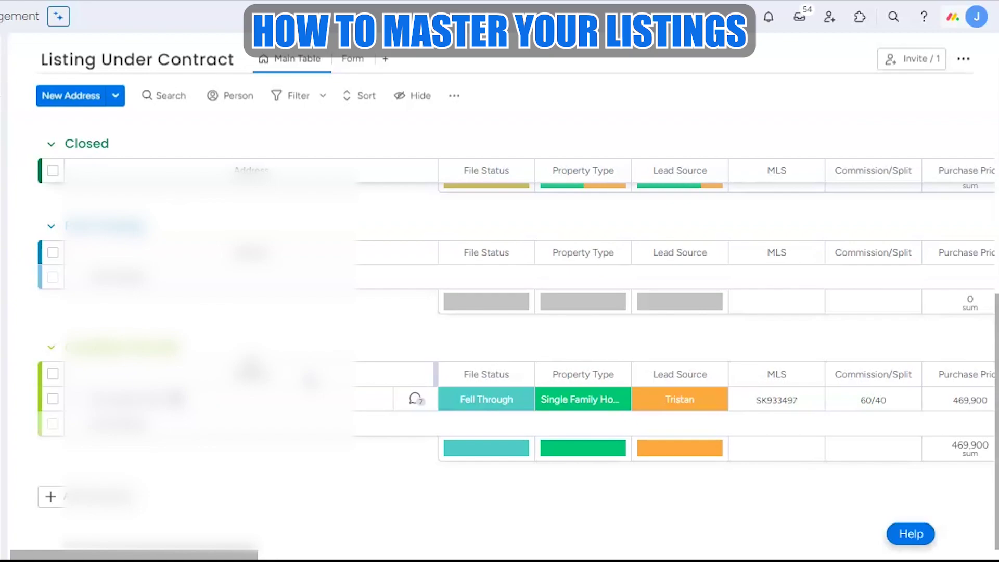
# Show the File Status choices of the 469,900 listing in the last group and dismiss them without picking one.
pyautogui.click(487, 411)
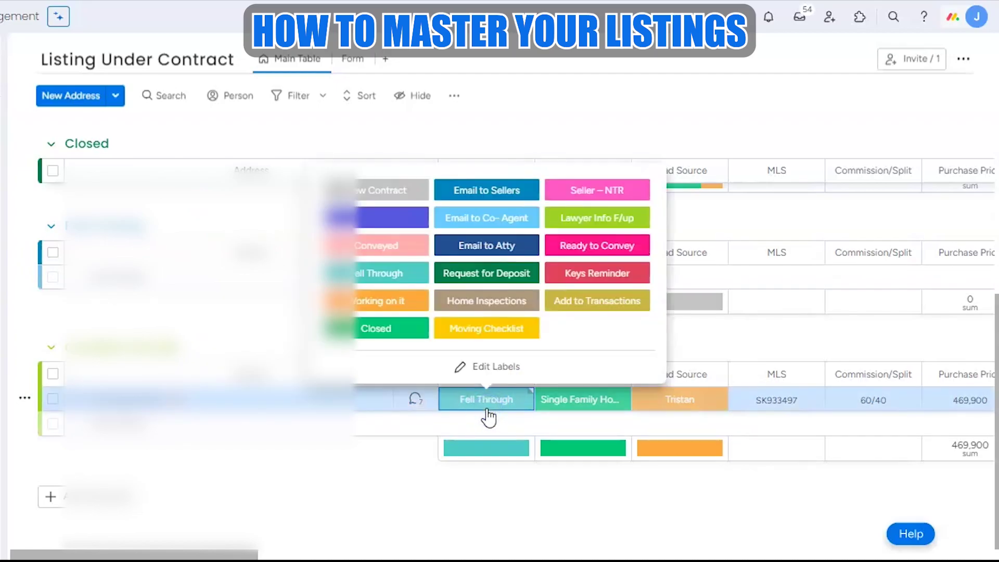
pyautogui.click(487, 411)
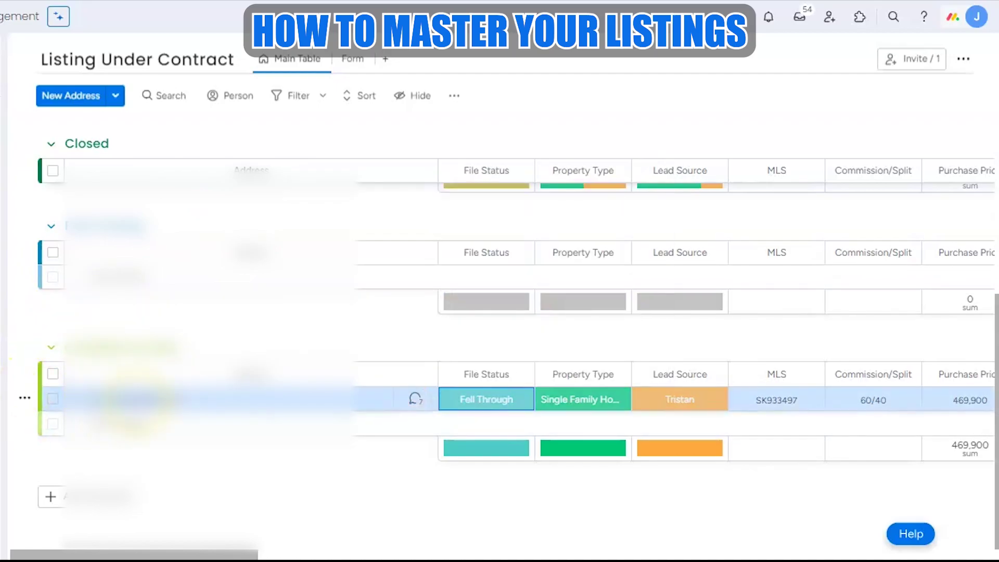
pyautogui.scroll(7, 78, 374)
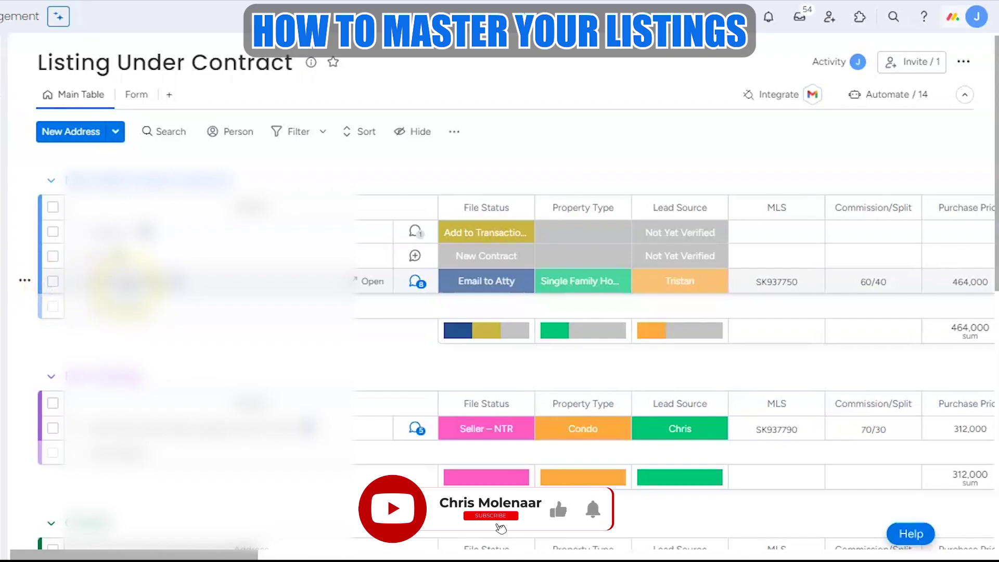
# Expand the 312,000 condo in Pre-Closing, review its task checklist to the Release of Keys task, and collapse it.
pyautogui.scroll(-2, 241, 333)
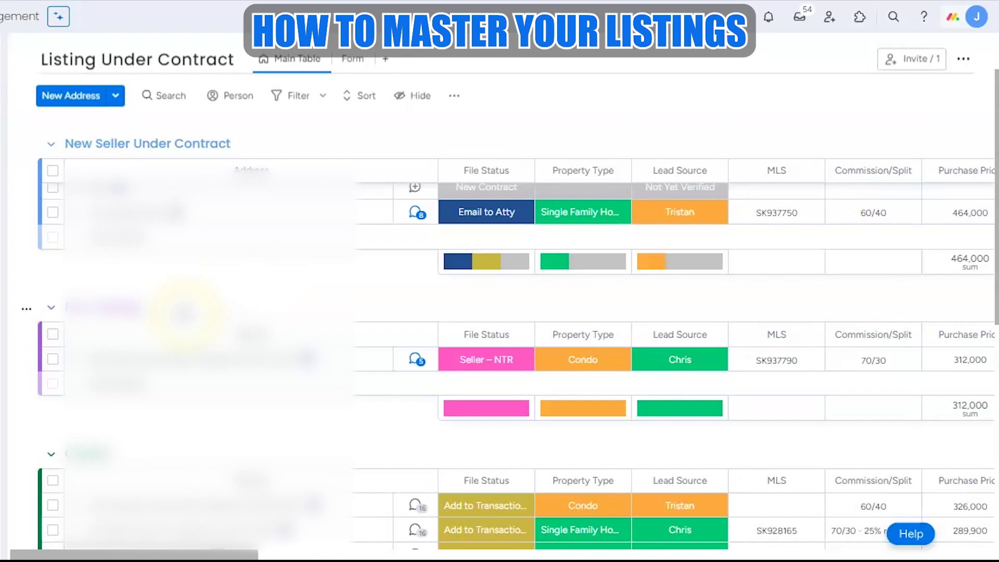
pyautogui.click(78, 359)
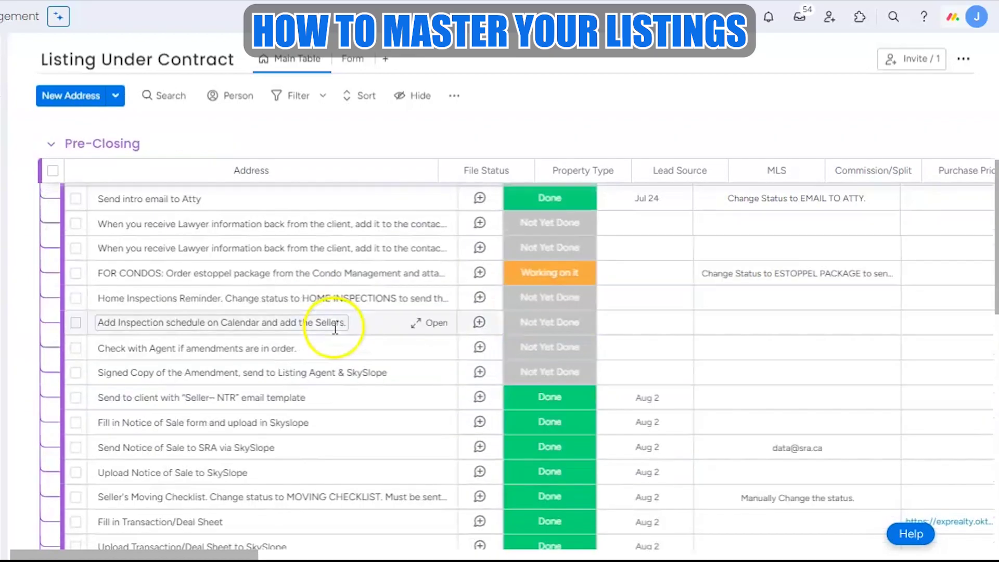
pyautogui.scroll(-5, 336, 333)
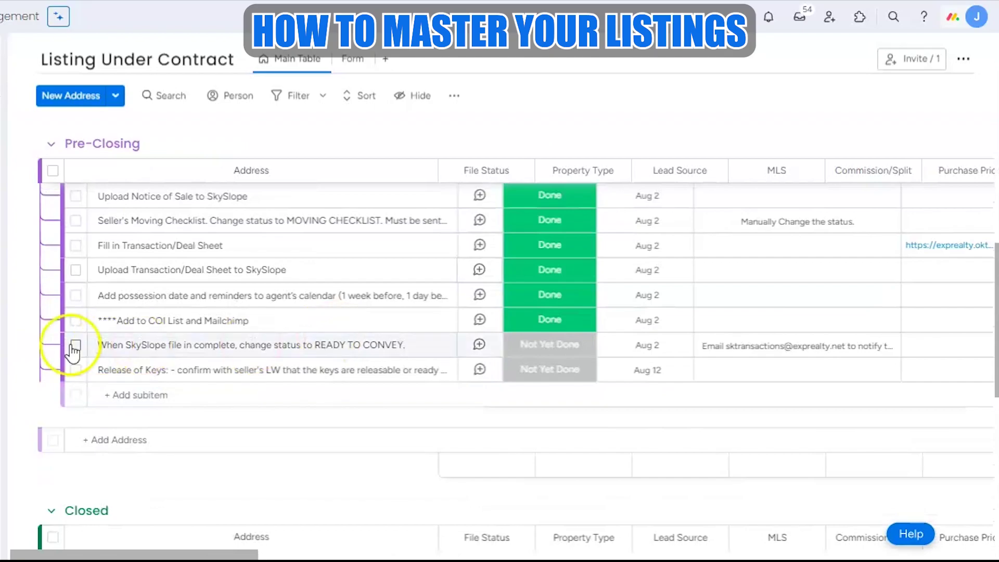
pyautogui.scroll(-1, 213, 374)
pyautogui.scroll(4, 217, 380)
pyautogui.scroll(10, 214, 396)
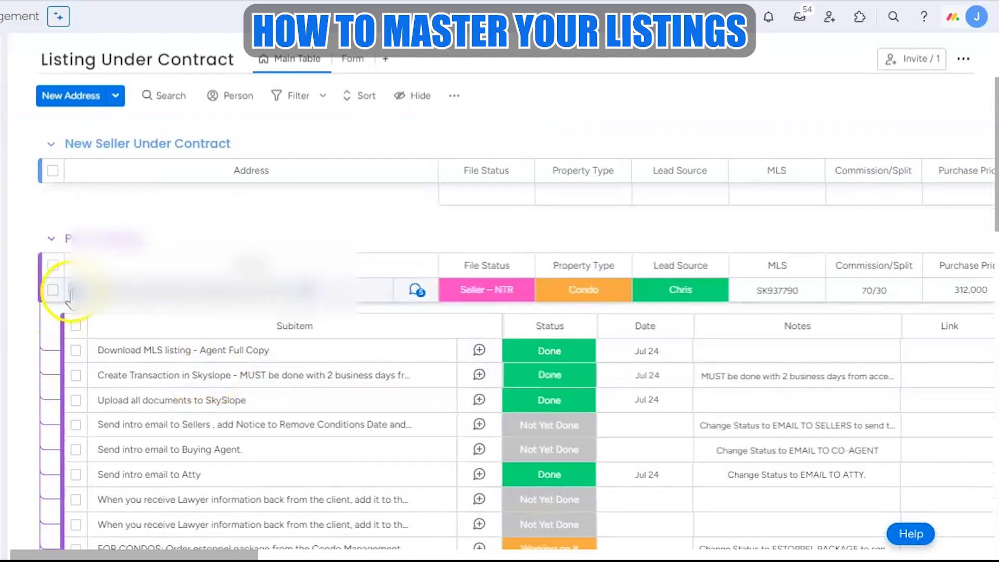
pyautogui.click(61, 290)
# Open the updates of the 326,000 condo in the Closed group and look over the newest posts and the Notice To Remove Conditions email.
pyautogui.scroll(-2, 234, 244)
pyautogui.scroll(-2, 234, 245)
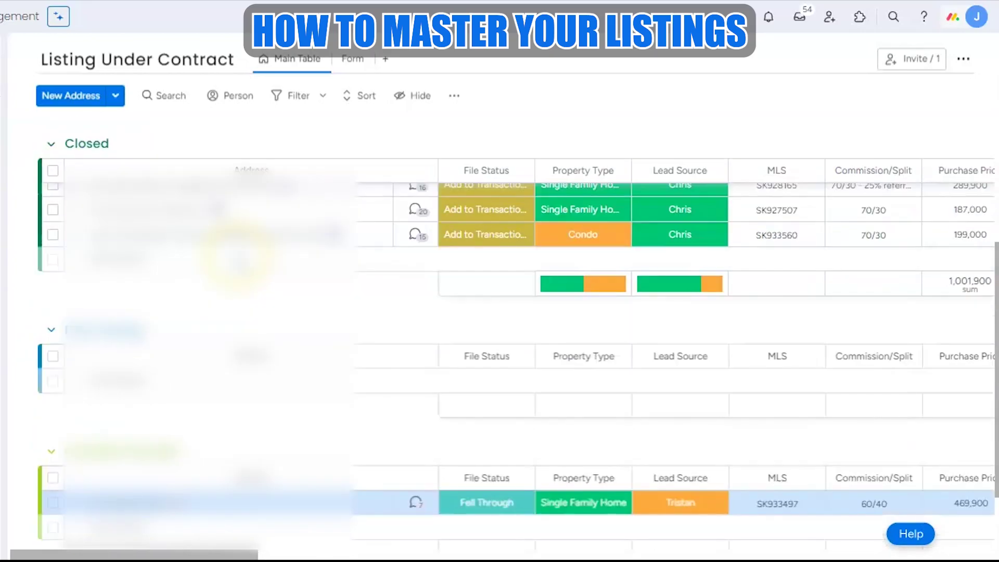
pyautogui.scroll(3, 213, 370)
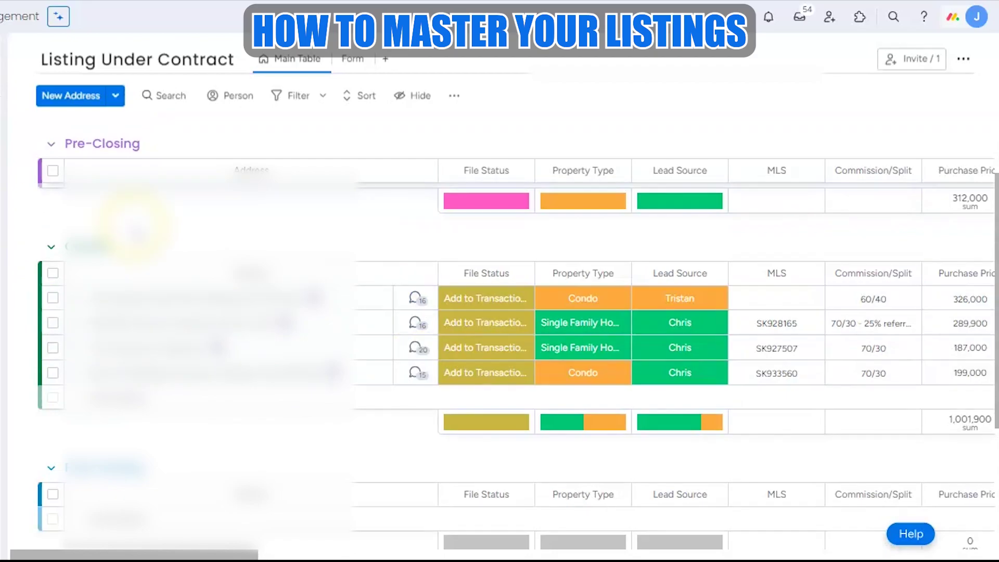
pyautogui.click(416, 301)
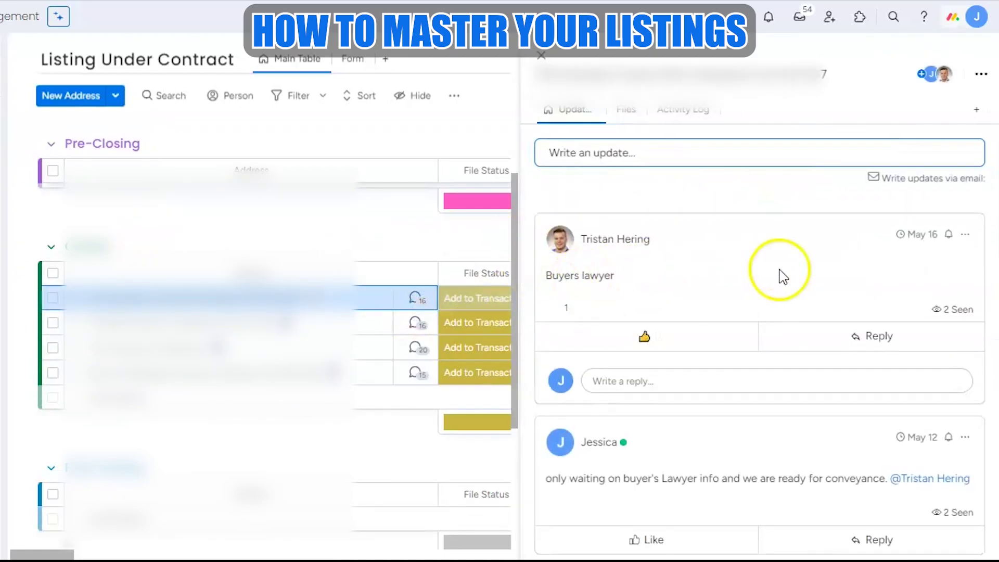
pyautogui.scroll(-6, 758, 305)
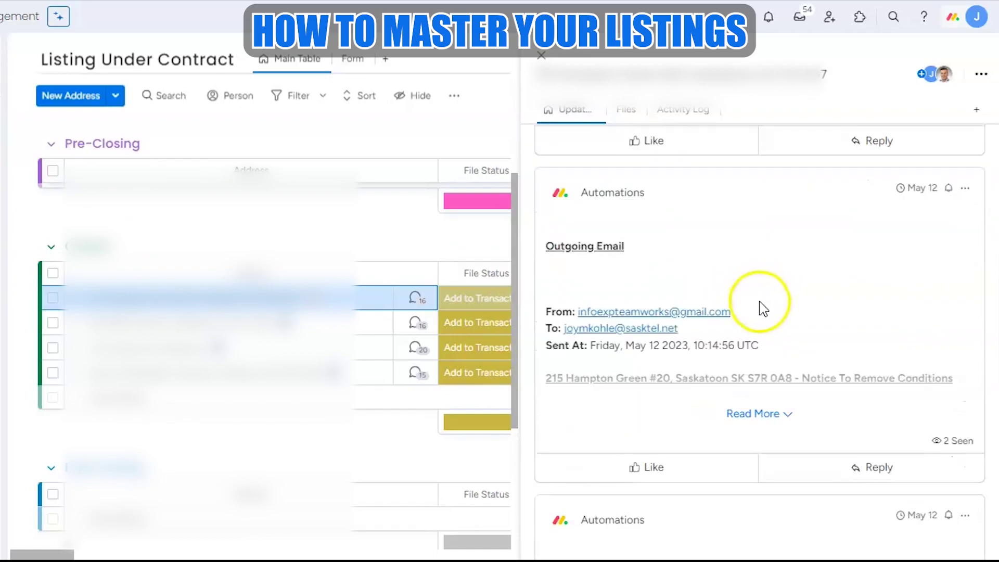
pyautogui.scroll(-3, 762, 308)
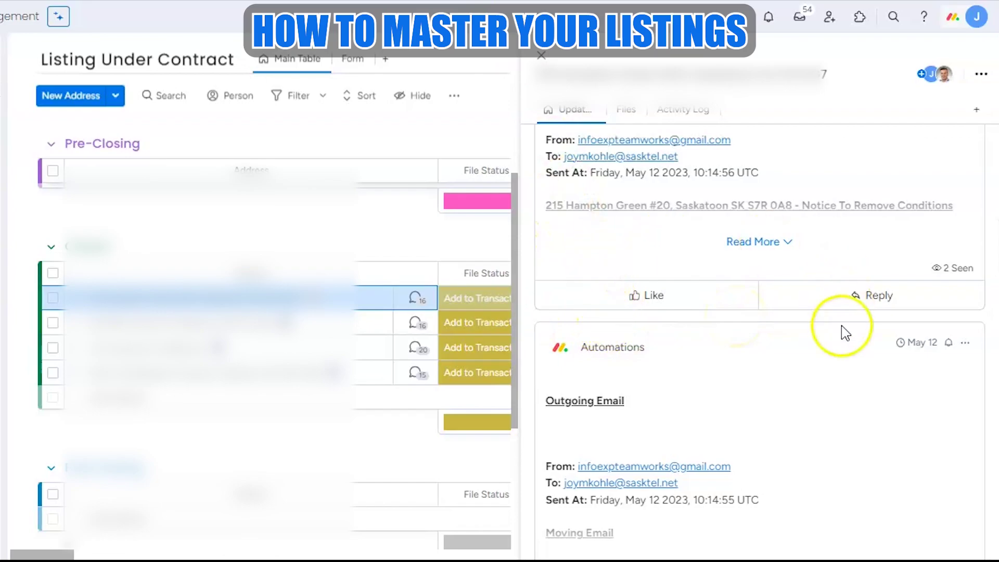
# Examine the Notice of Sale Form update and read the postal code discussion with its replies.
pyautogui.scroll(-5, 838, 343)
pyautogui.scroll(-5, 804, 356)
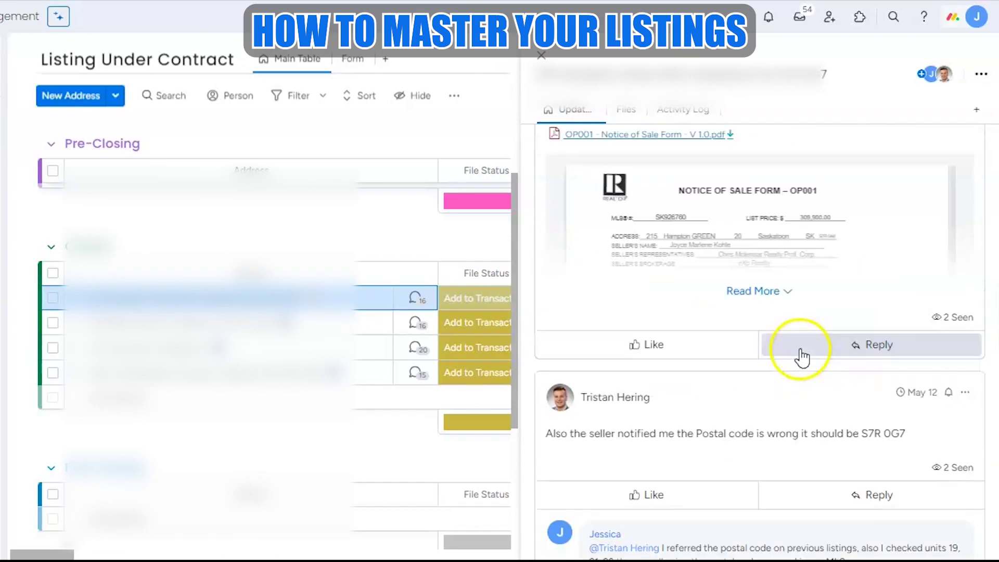
pyautogui.scroll(2, 804, 359)
pyautogui.scroll(-3, 831, 322)
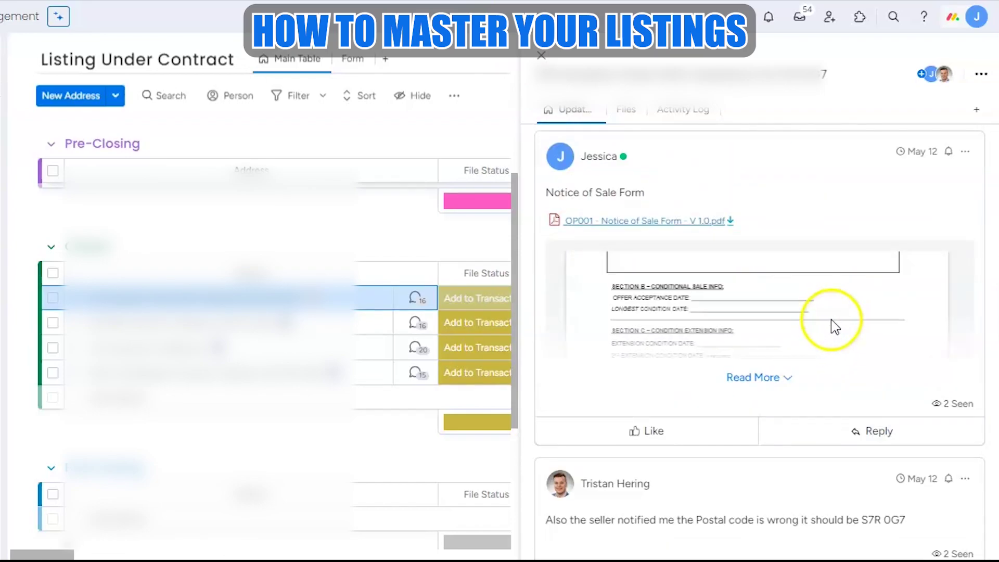
pyautogui.scroll(-3, 720, 457)
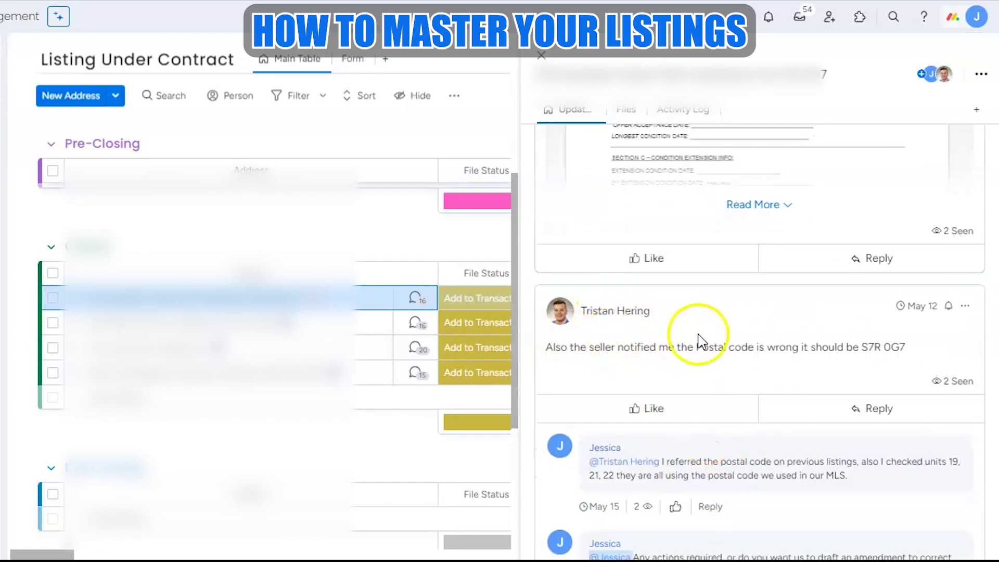
pyautogui.scroll(-1, 699, 341)
pyautogui.scroll(-4, 662, 285)
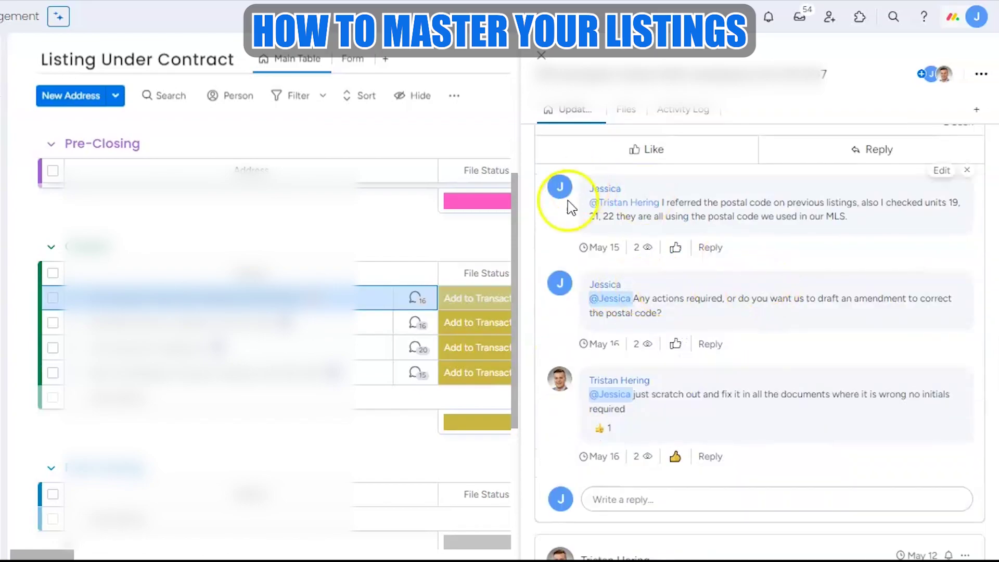
pyautogui.scroll(-2, 796, 330)
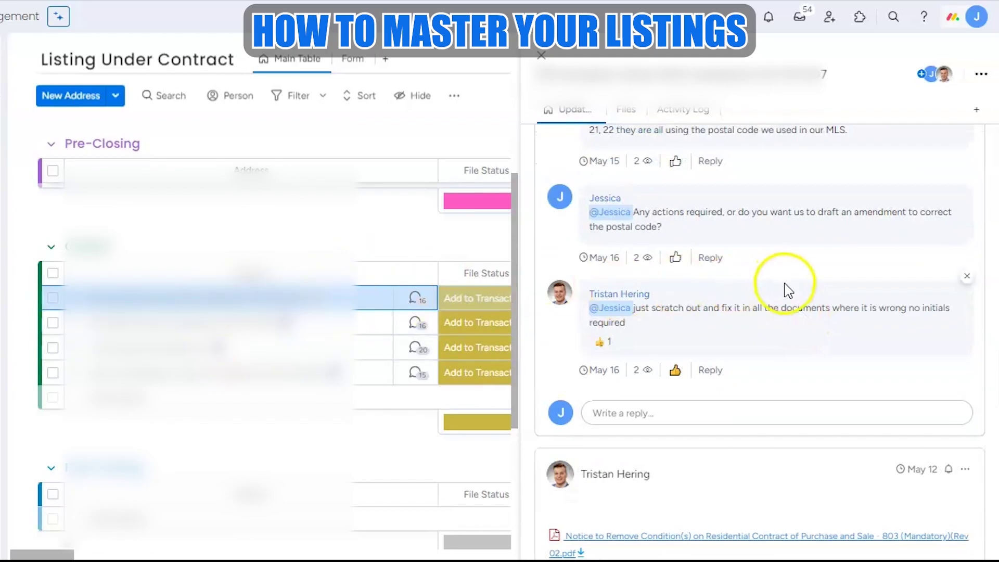
# Skim the older updates, from the NTR due date conversation to the automated outgoing emails of May 1.
pyautogui.scroll(-15, 788, 291)
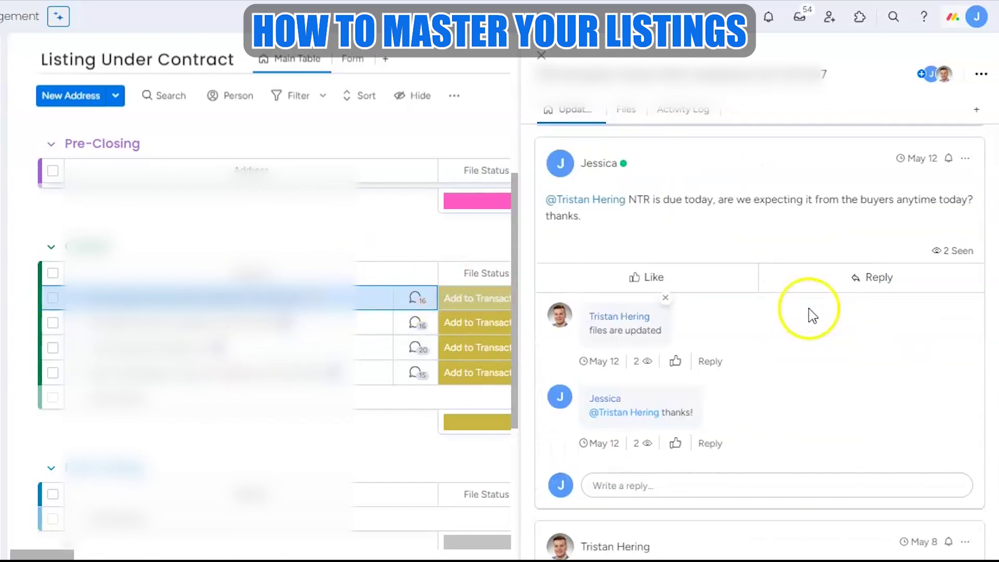
pyautogui.scroll(-10, 811, 317)
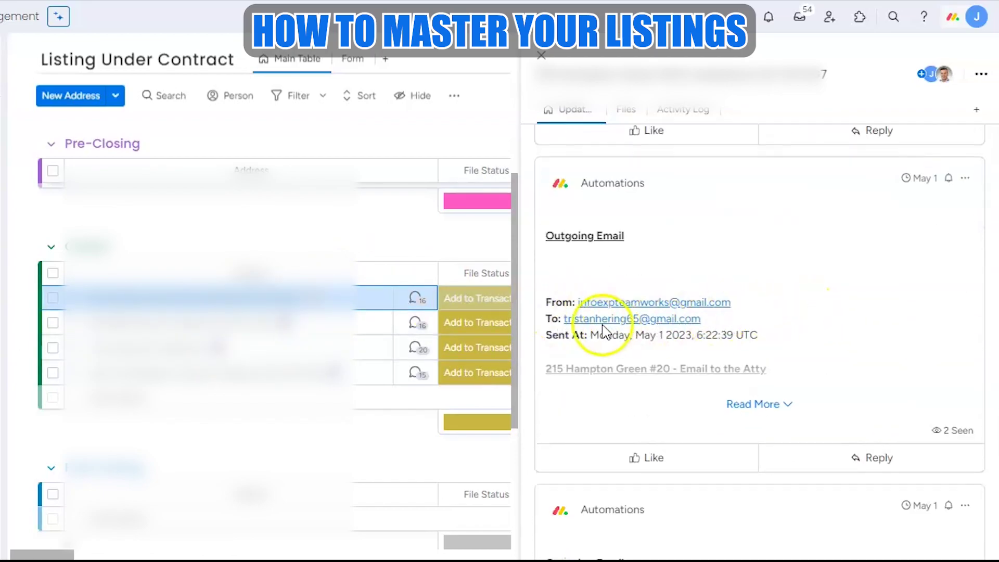
pyautogui.scroll(-5, 725, 223)
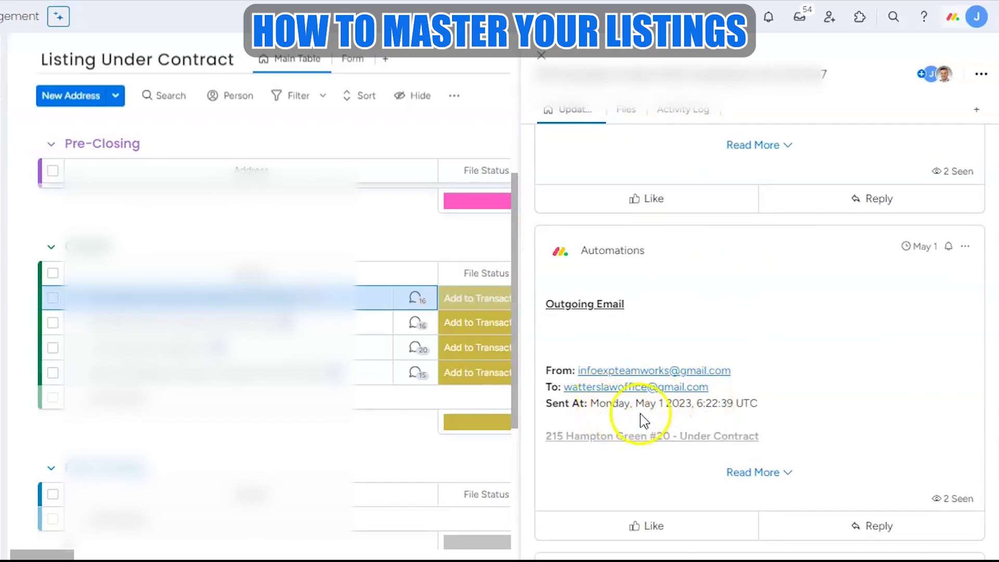
pyautogui.scroll(-5, 766, 399)
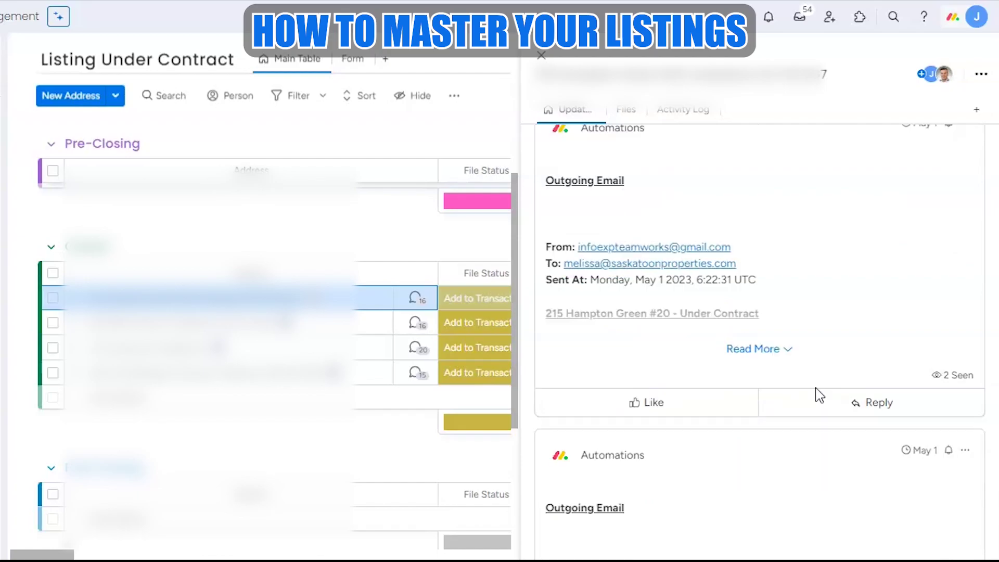
pyautogui.scroll(-3, 726, 375)
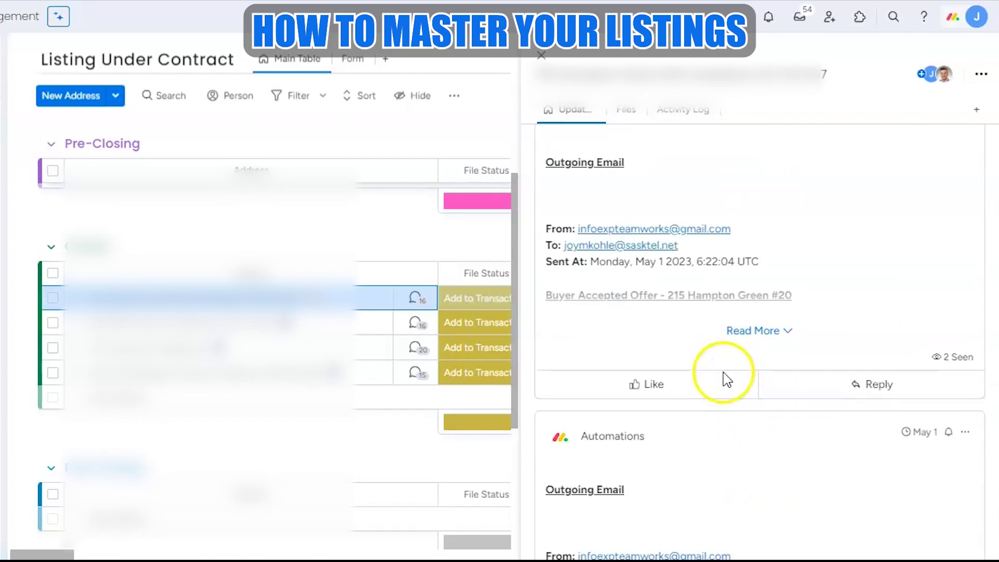
# Expand the Buyer Accepted Offer email in full and read it through to the signature.
pyautogui.click(770, 336)
pyautogui.click(764, 335)
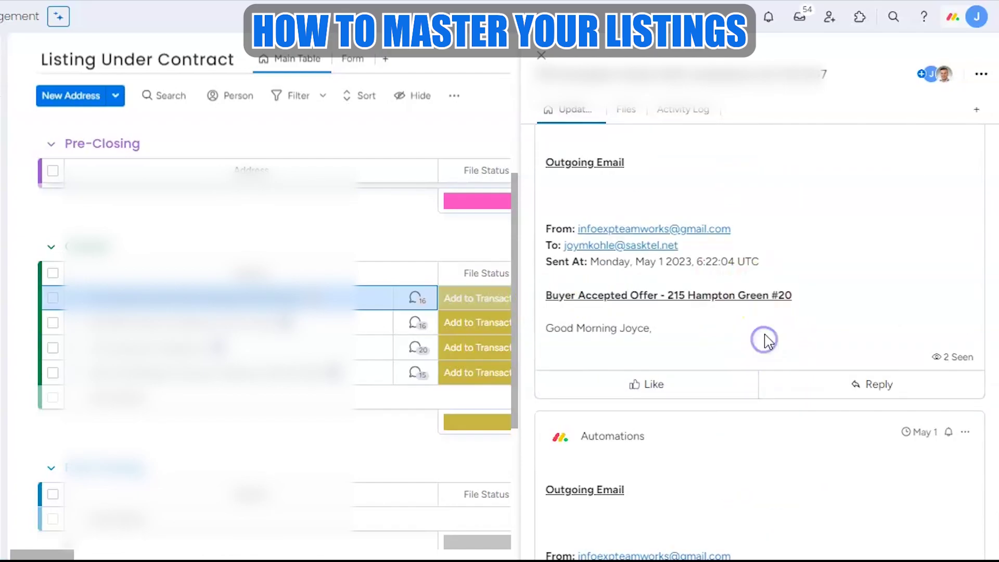
pyautogui.scroll(-3, 827, 333)
pyautogui.scroll(-4, 831, 343)
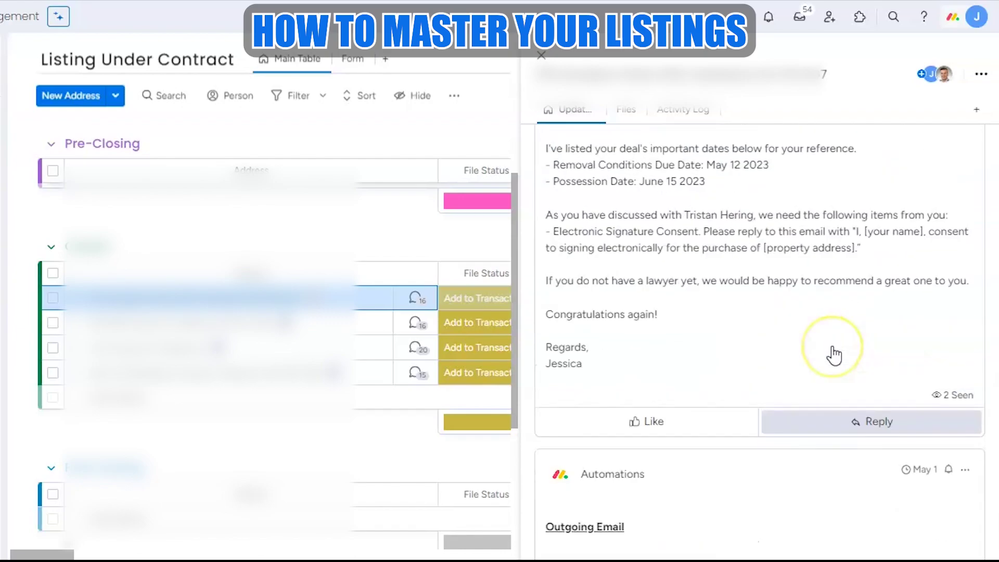
pyautogui.scroll(5, 831, 346)
pyautogui.scroll(5, 835, 347)
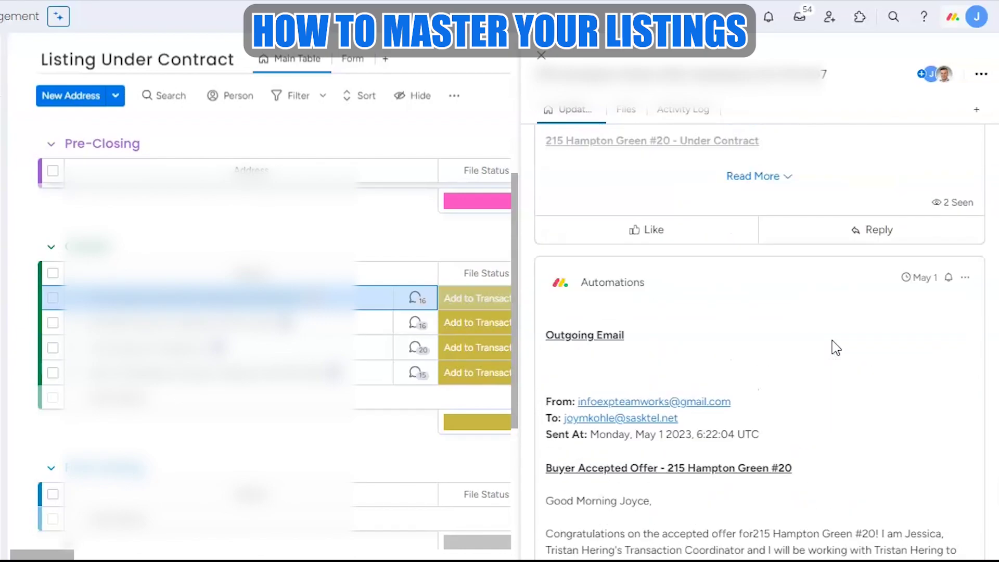
pyautogui.click(670, 346)
pyautogui.scroll(-2, 700, 353)
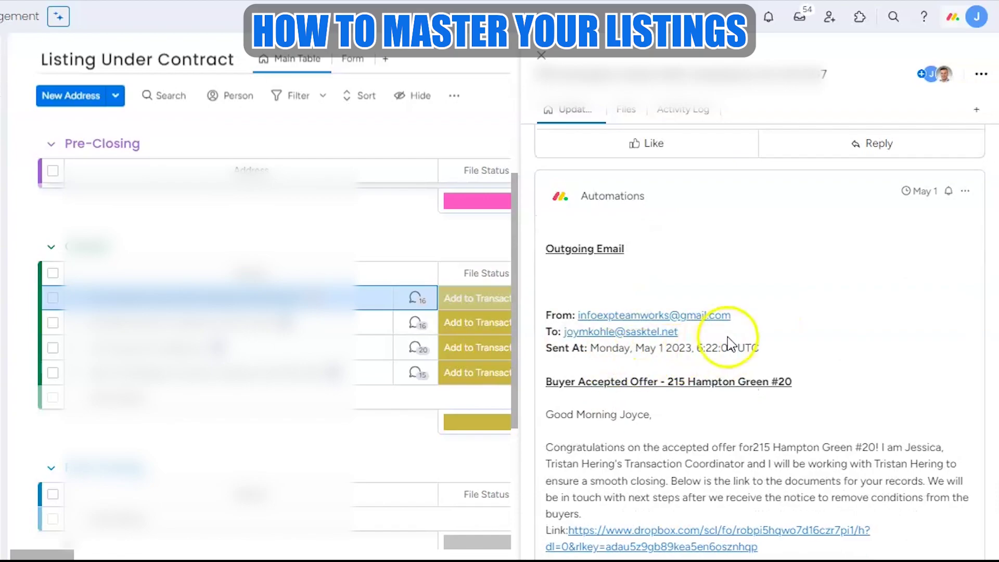
pyautogui.scroll(-9, 730, 347)
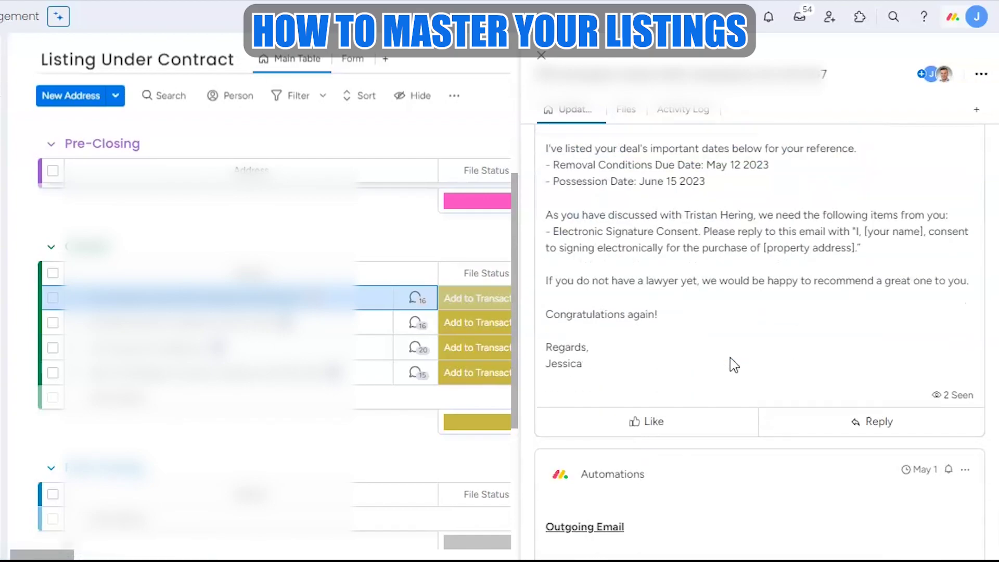
pyautogui.scroll(5, 612, 257)
# Review the Intro to Sellers email sent by the automation and close the listing's updates.
pyautogui.scroll(-12, 698, 250)
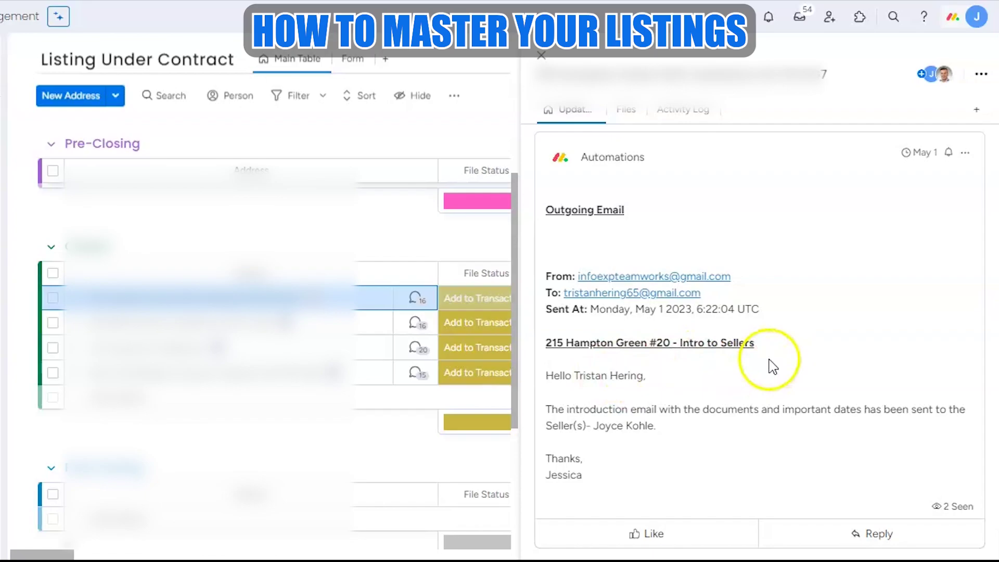
pyautogui.scroll(1, 749, 384)
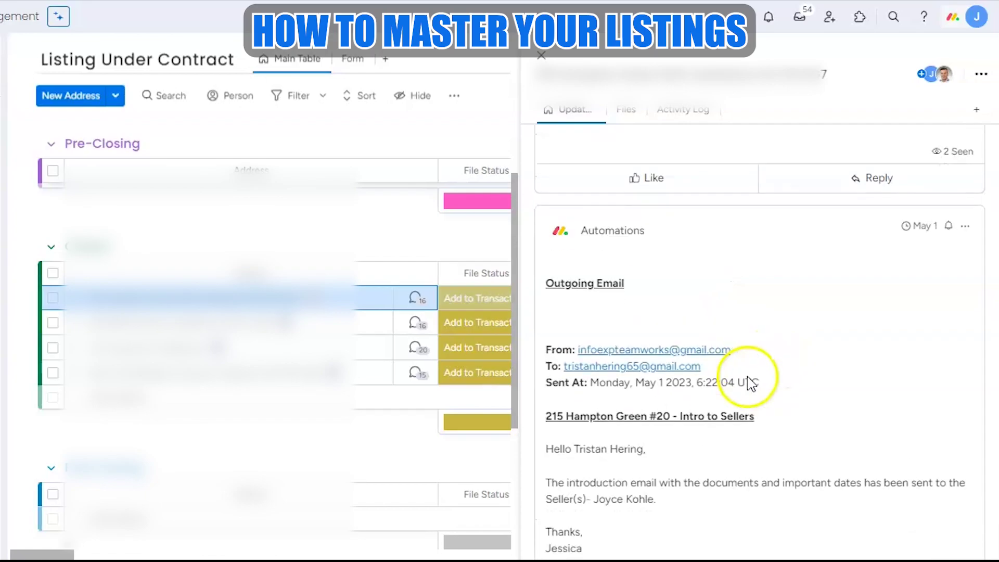
pyautogui.scroll(-1, 752, 383)
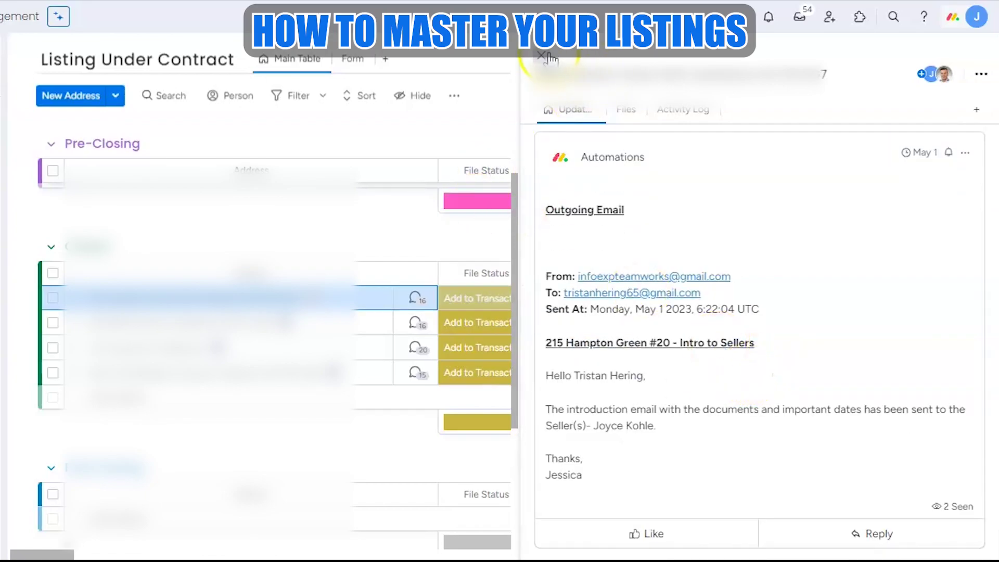
pyautogui.click(542, 55)
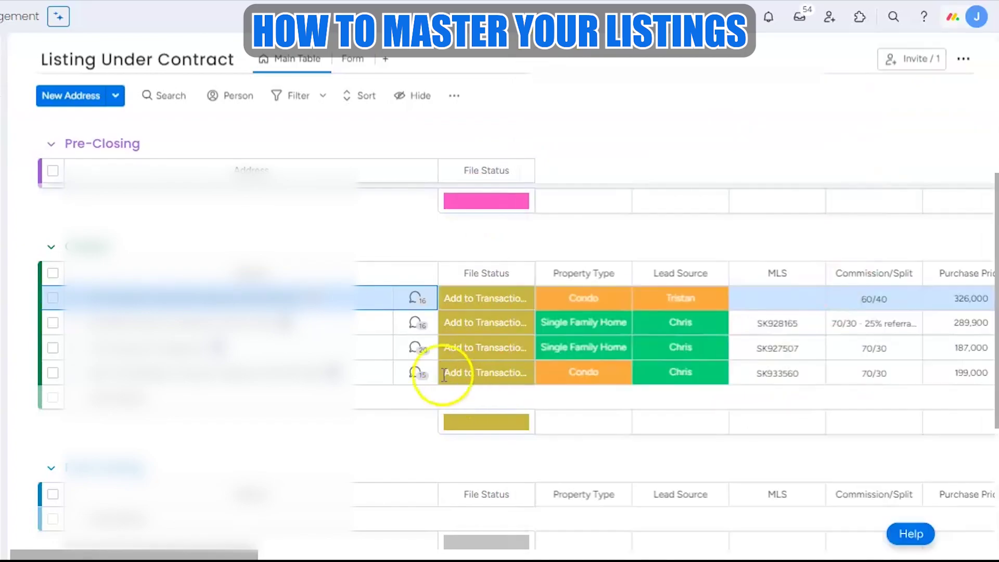
# Look over the Closed group and the two groups below it, and return to the start of the board.
pyautogui.scroll(-5, 437, 368)
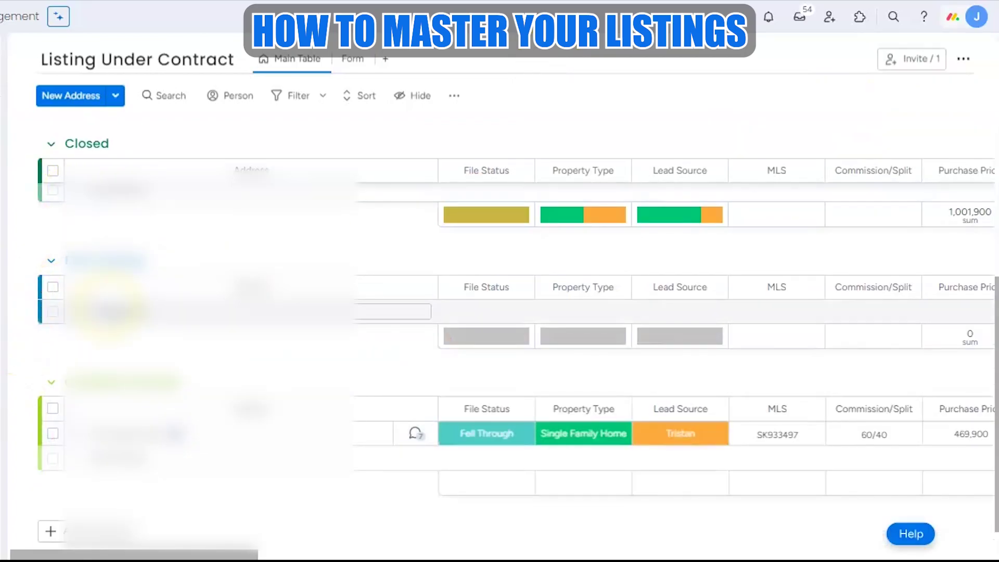
pyautogui.scroll(3, 104, 261)
pyautogui.moveTo(260, 229)
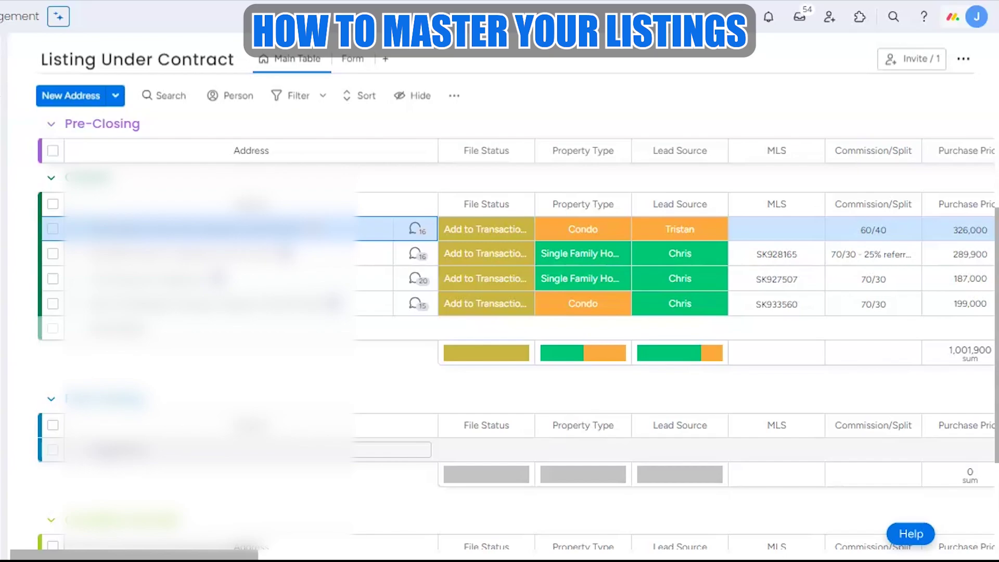
pyautogui.scroll(-1, 177, 354)
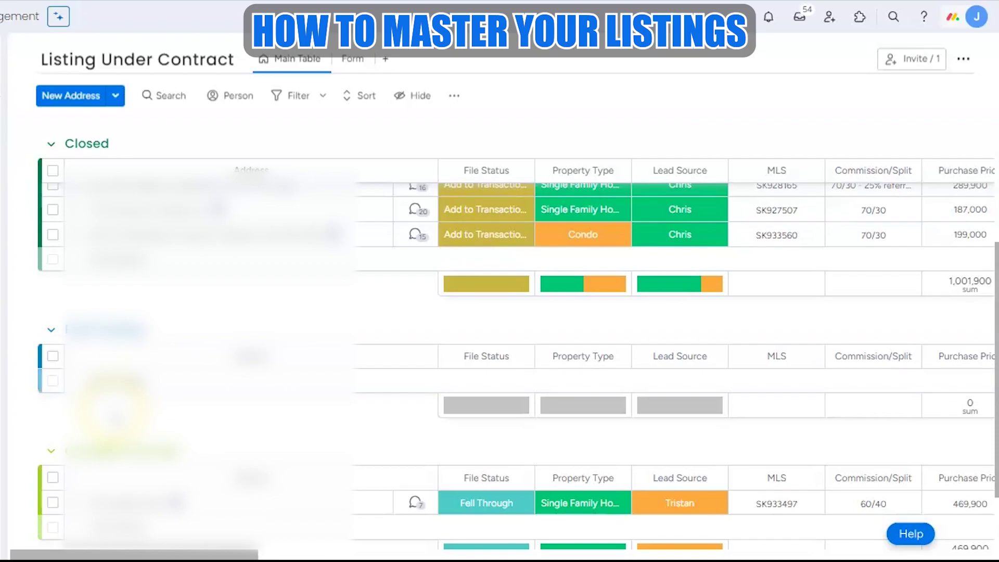
pyautogui.scroll(8, 504, 301)
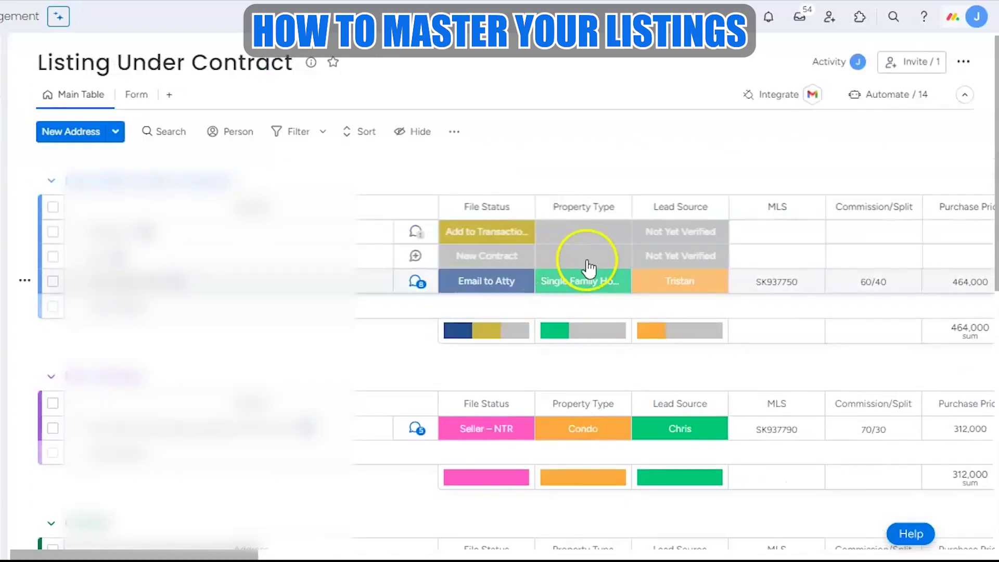